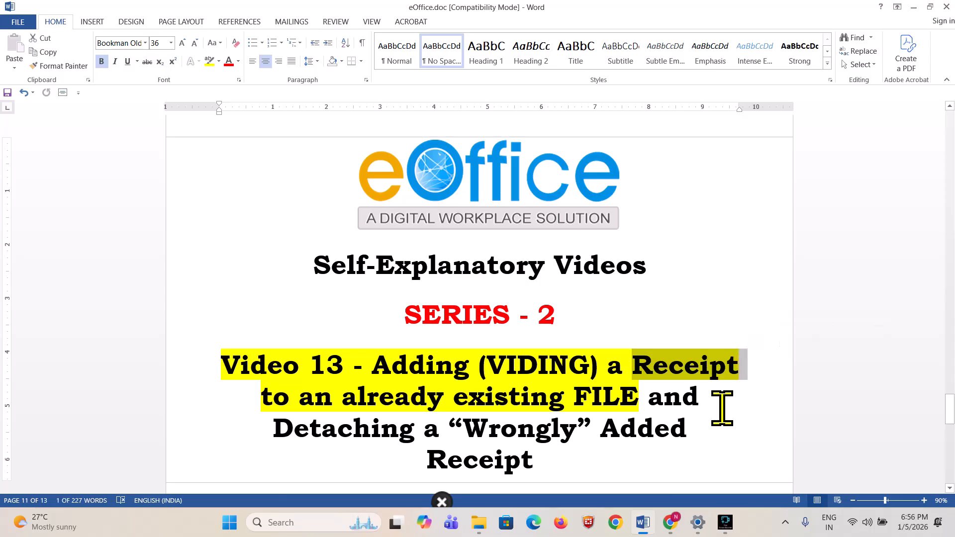
- Read the Video 13 title about adding a receipt to an existing file and detaching a wrongly added receipt
click(686, 395)
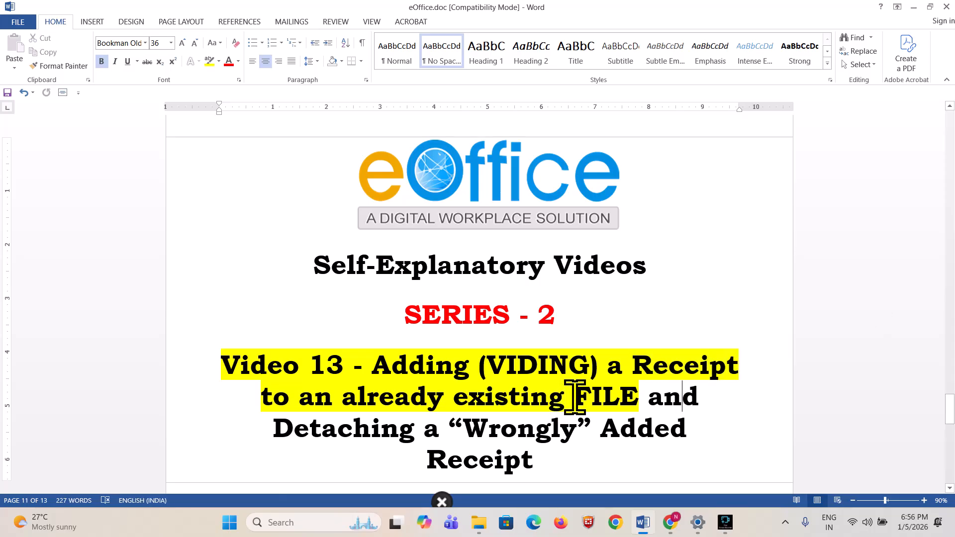
drag(575, 397, 640, 396)
click(457, 364)
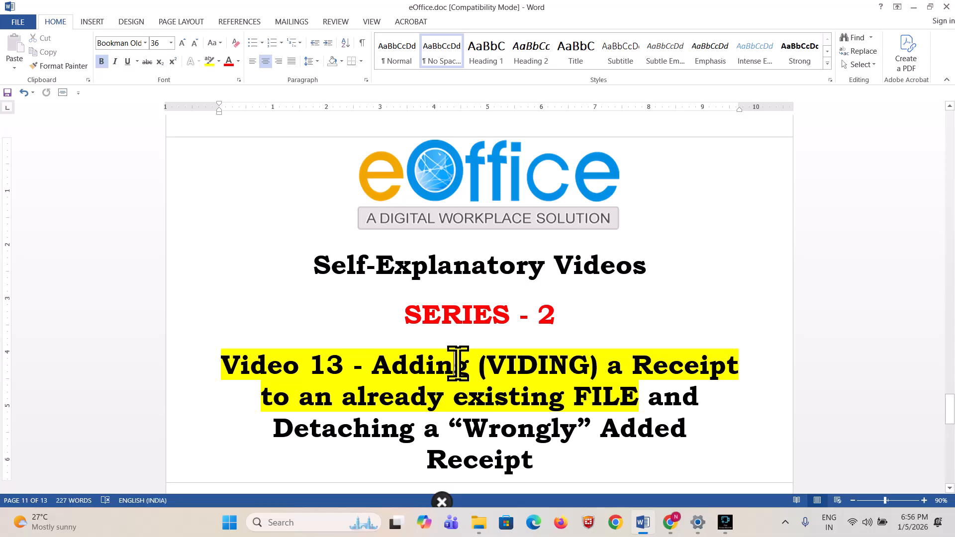
double_click(537, 366)
click(536, 430)
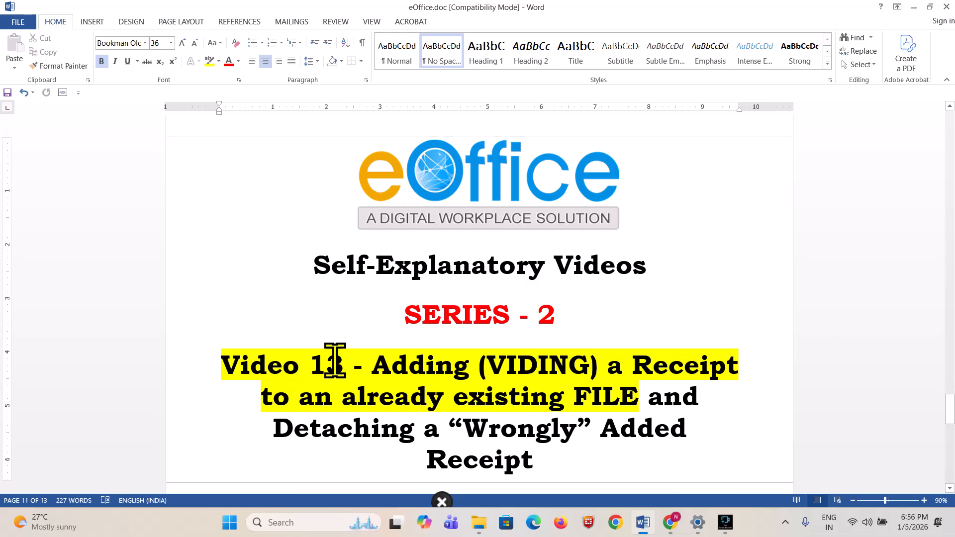
drag(373, 366, 642, 398)
click(561, 428)
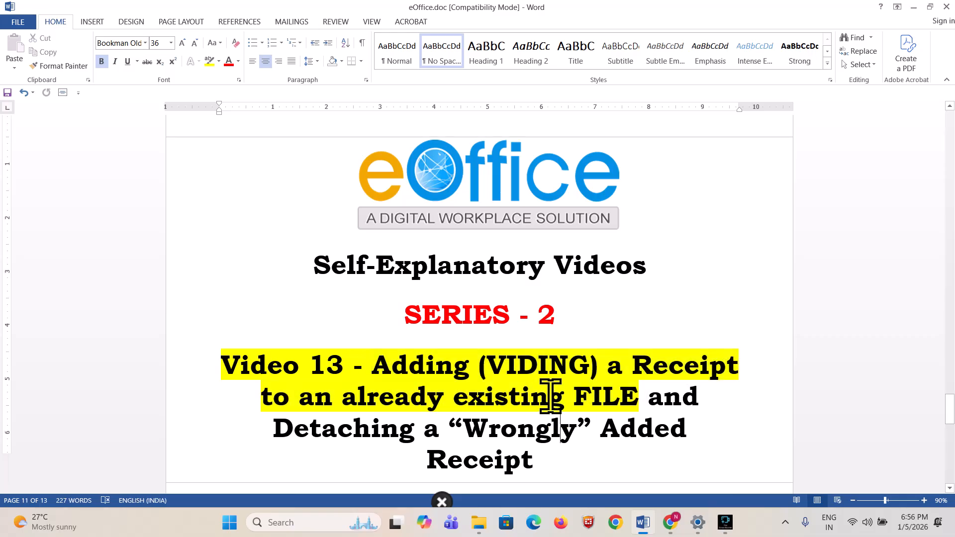
scroll(551, 397, down, 1)
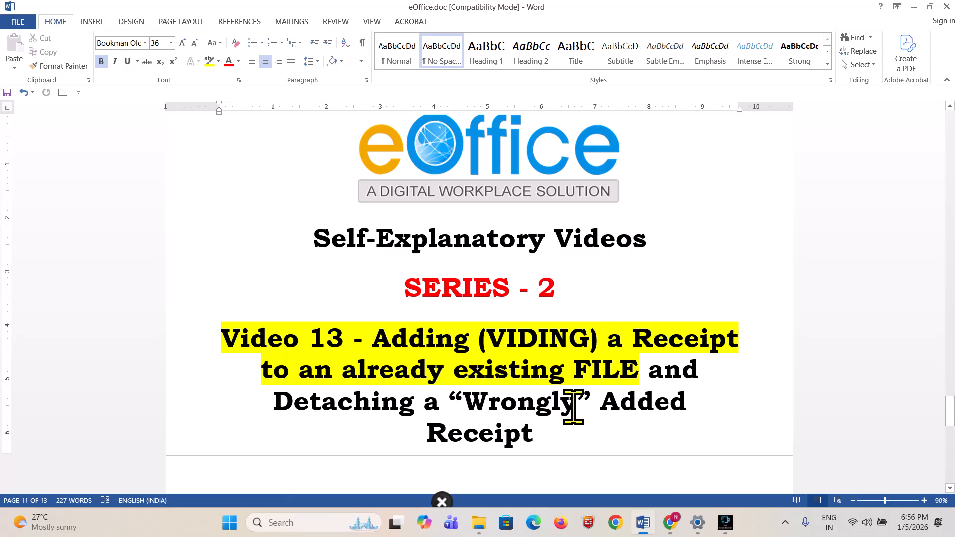
drag(633, 340, 740, 341)
drag(354, 401, 278, 404)
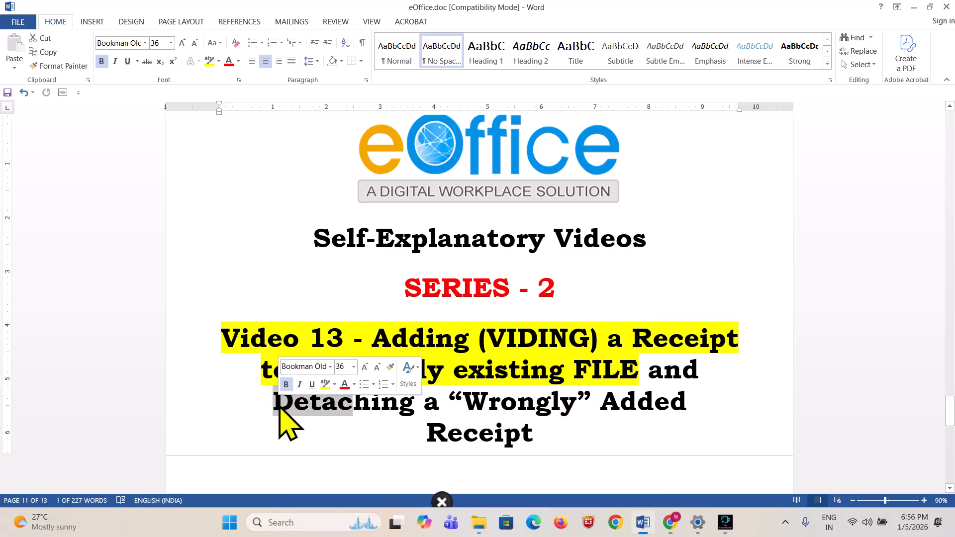
click(420, 439)
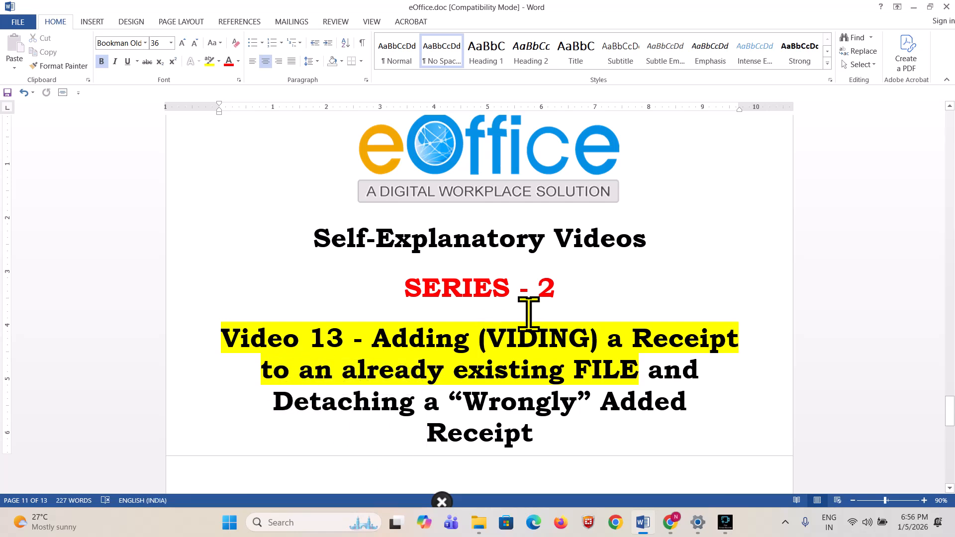
click(671, 523)
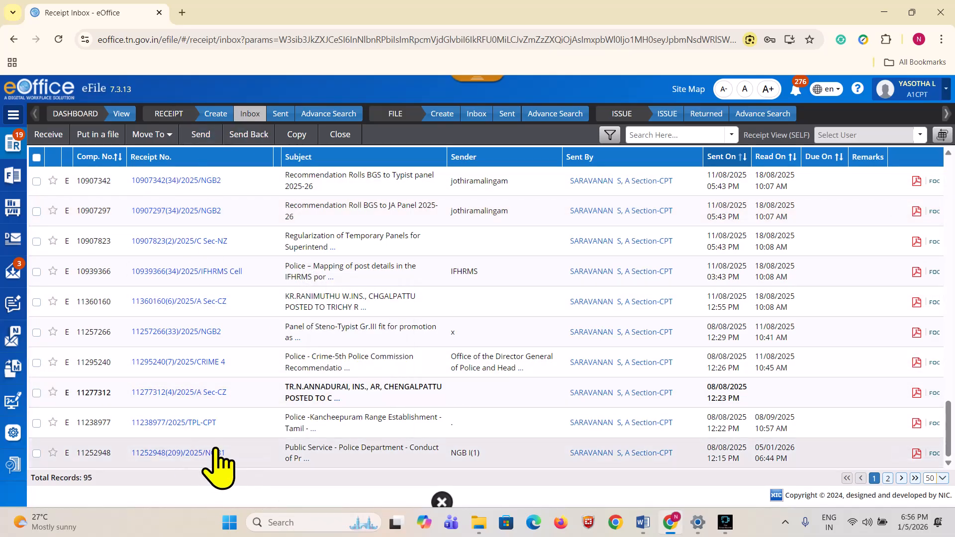
click(199, 453)
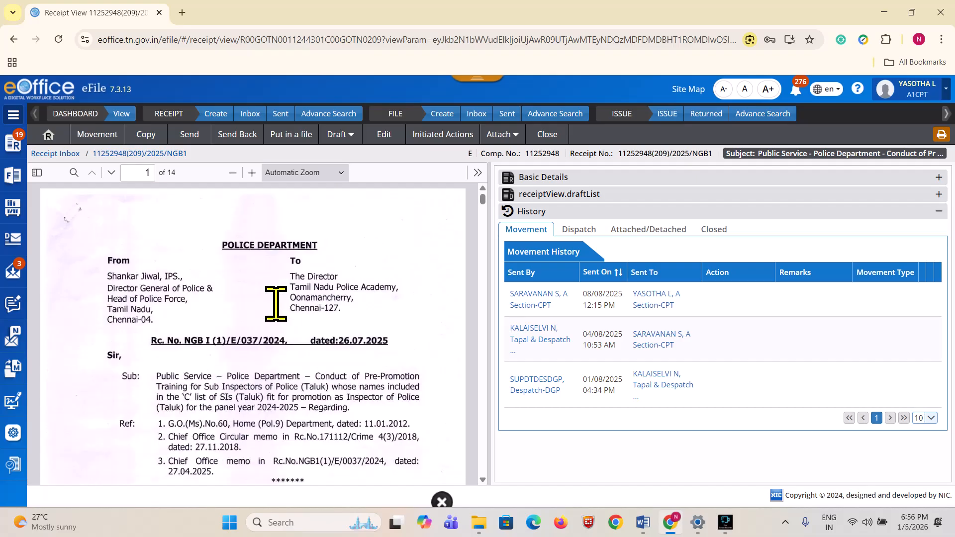
click(250, 113)
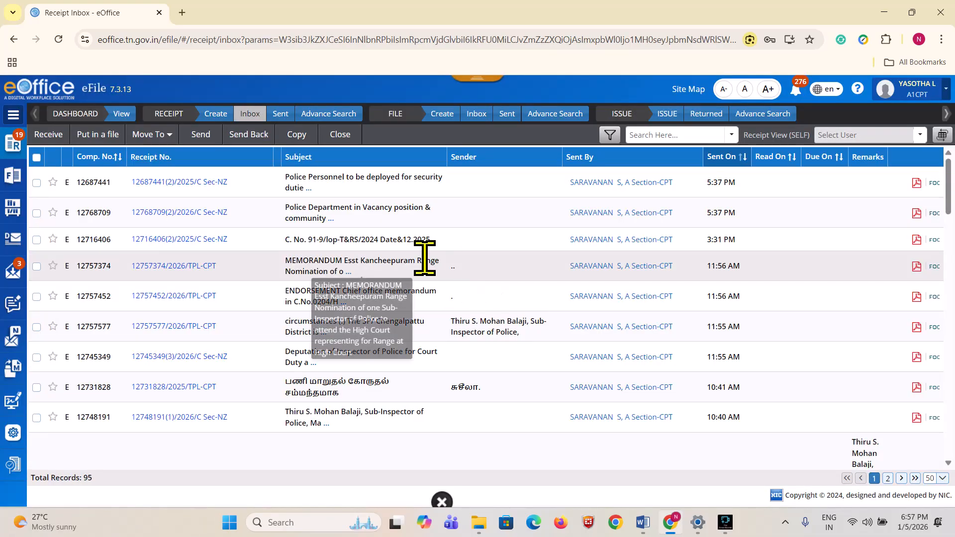
scroll(427, 329, down, 10)
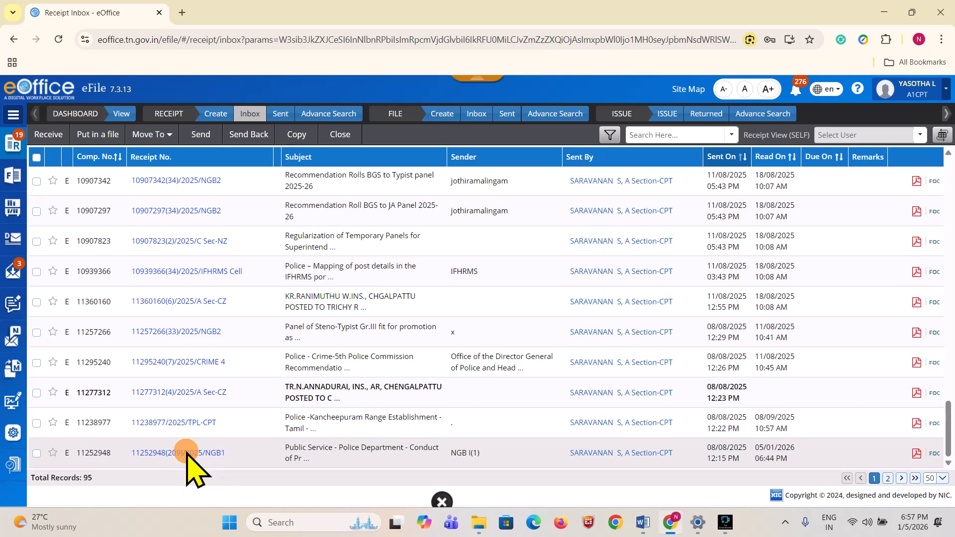
click(188, 453)
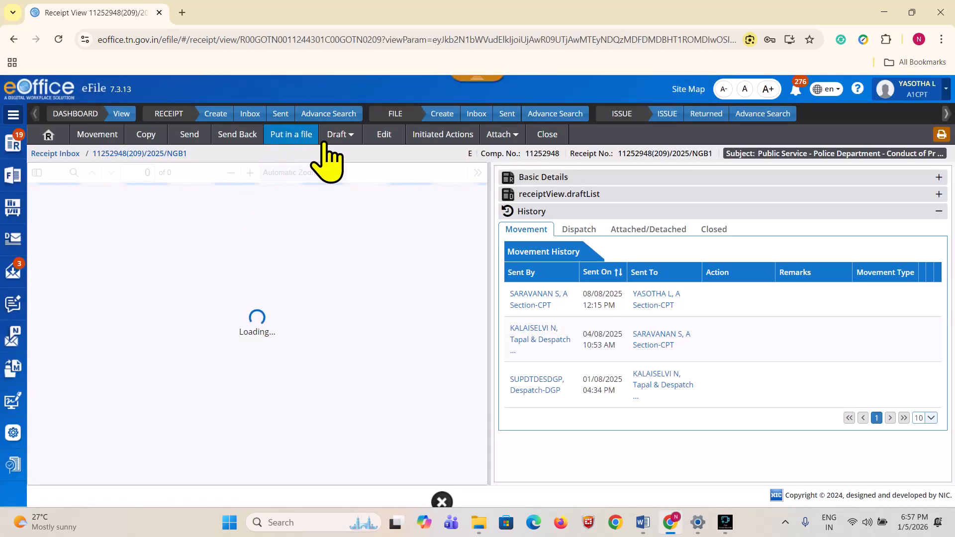
- Start putting the receipt in a file, listing the files of year 2025 with 50 per page
click(299, 143)
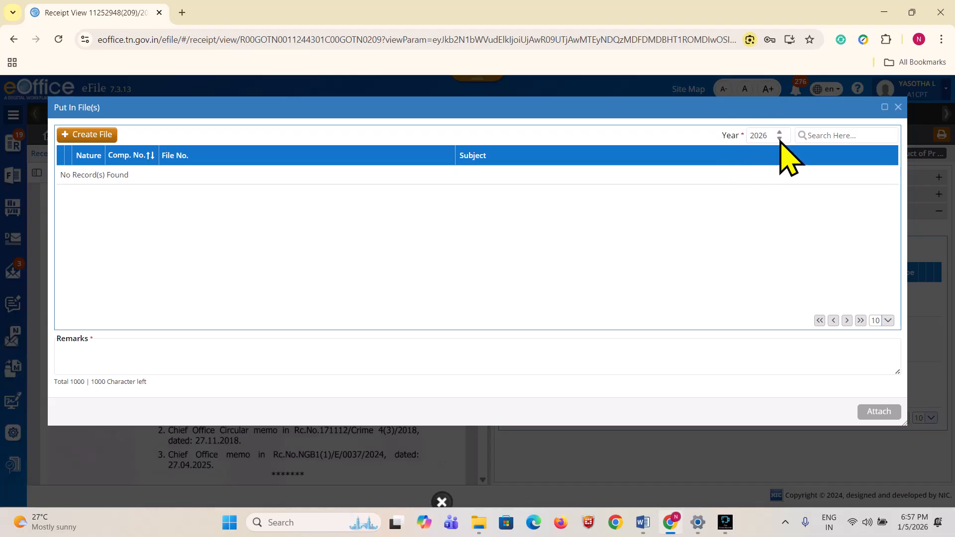
scroll(406, 252, down, 2)
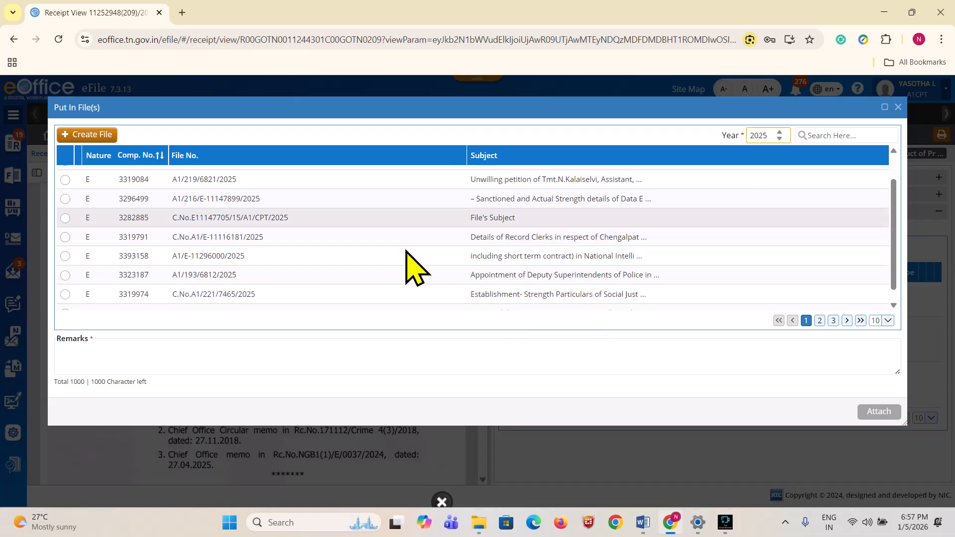
scroll(299, 266, up, 2)
scroll(258, 274, down, 2)
click(888, 320)
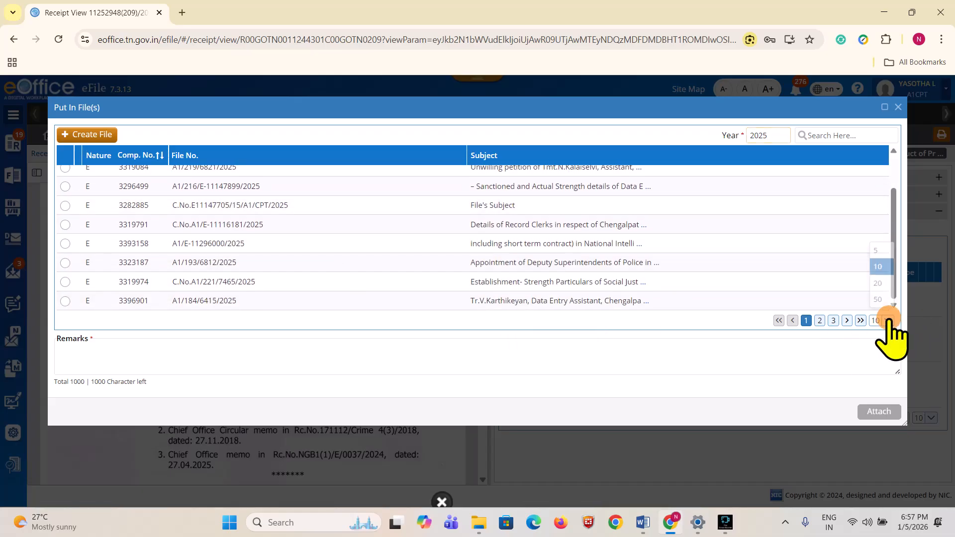
click(878, 305)
scroll(345, 235, up, 2)
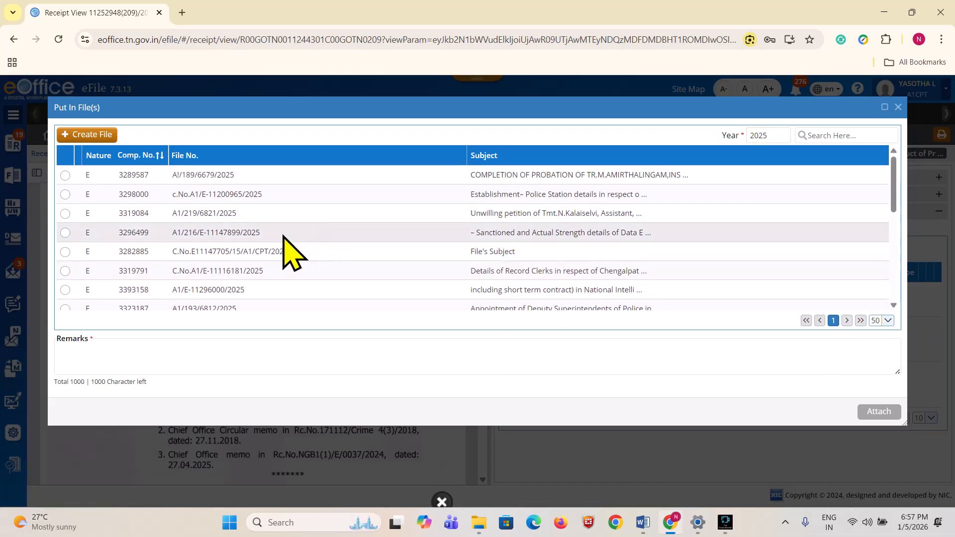
- Browse the listed 2025 files and select file A1/216/E-11147899/2025
scroll(258, 203, down, 8)
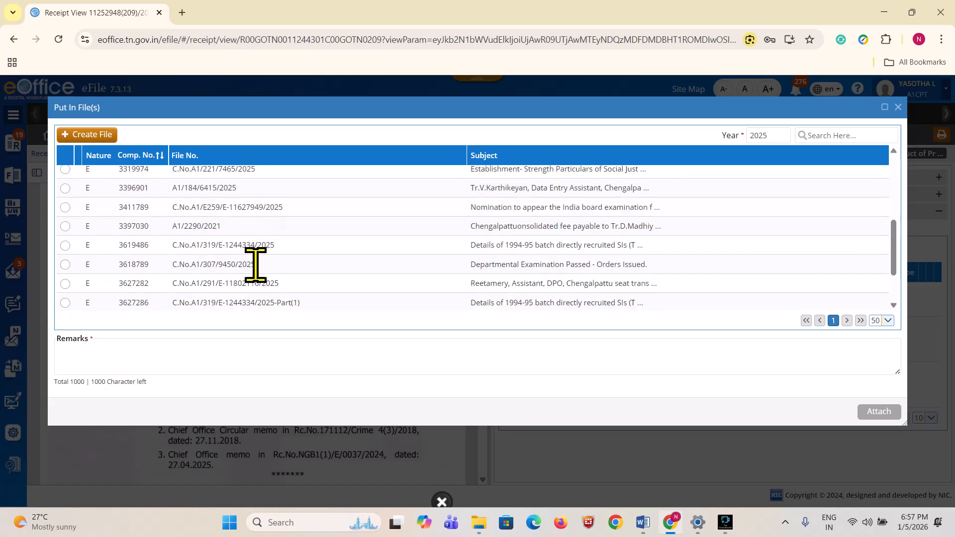
scroll(250, 249, up, 8)
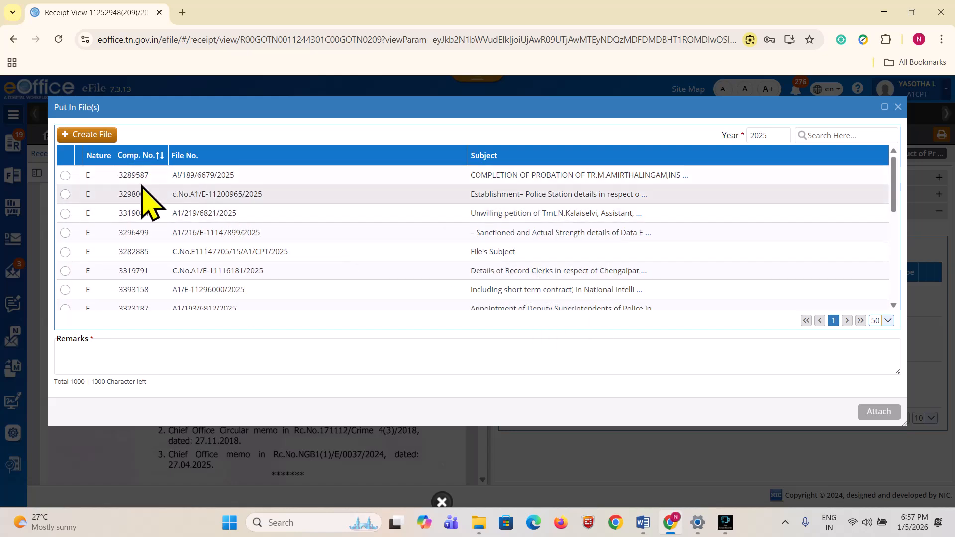
scroll(124, 229, down, 8)
scroll(102, 251, up, 8)
click(65, 233)
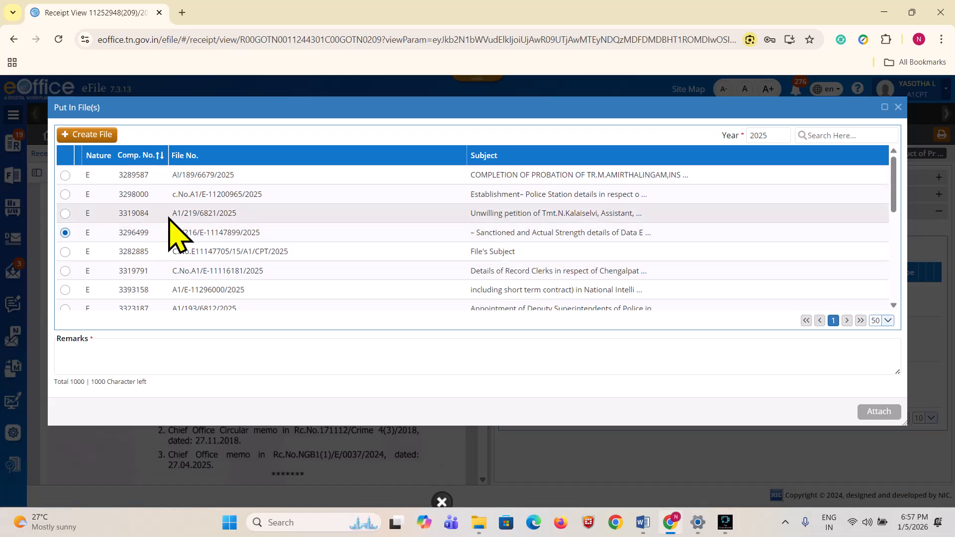
- Search the 2025 files for "record" and select file C.No.A1/E-11116181/2025
click(836, 134)
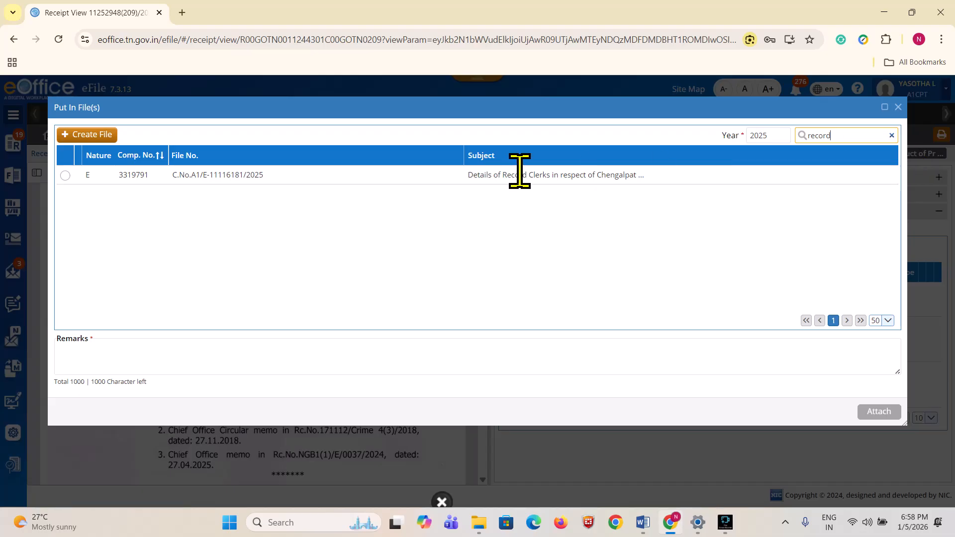
click(65, 176)
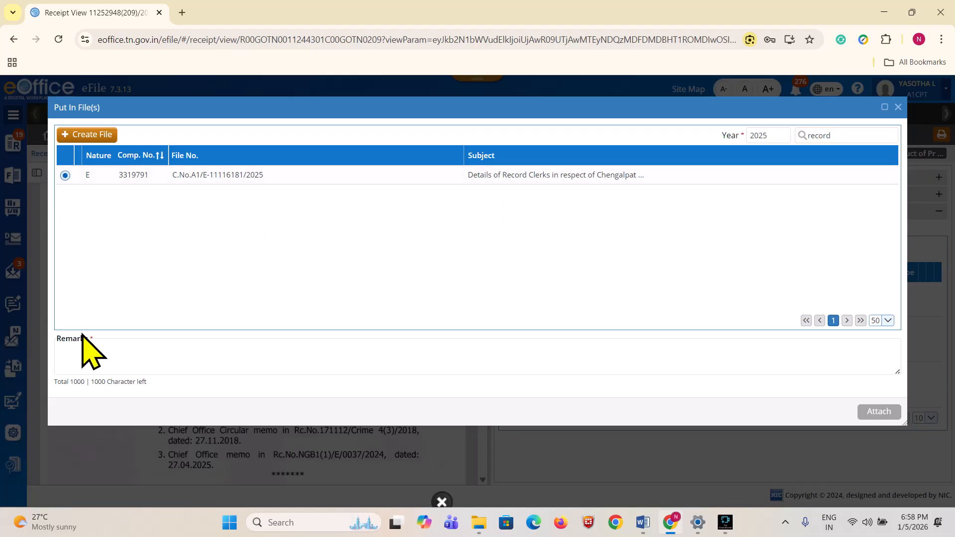
click(71, 347)
text(REASON FOR VIDE)
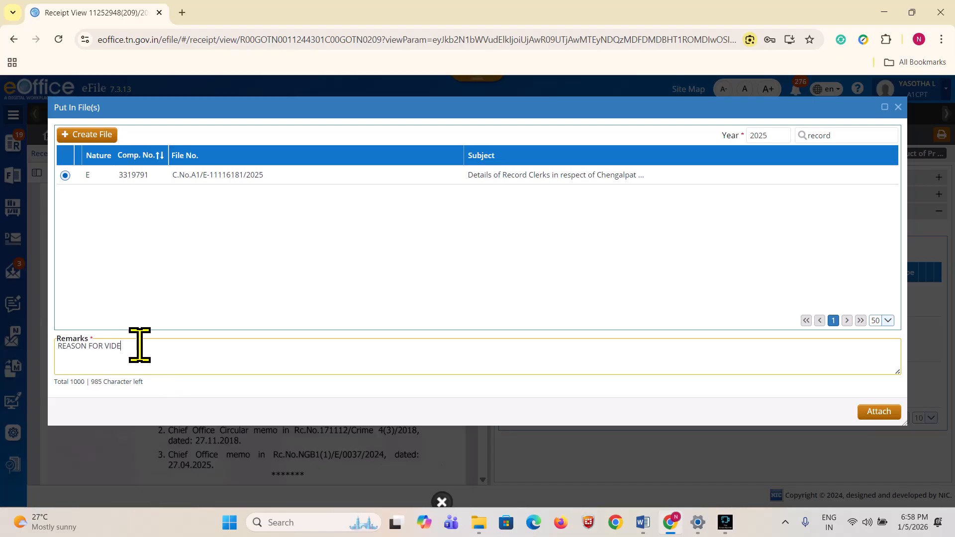
drag(139, 346, 30, 366)
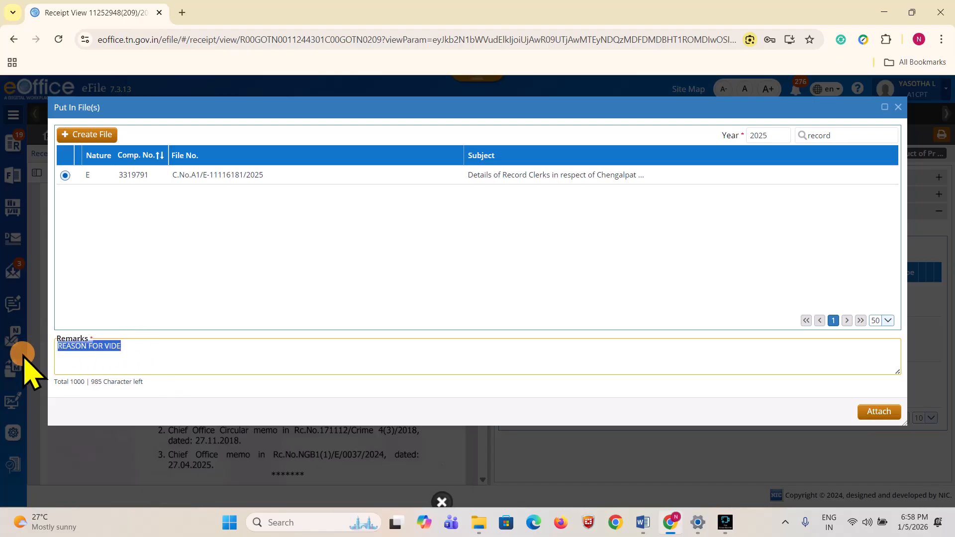
click(127, 352)
drag(145, 359, 40, 342)
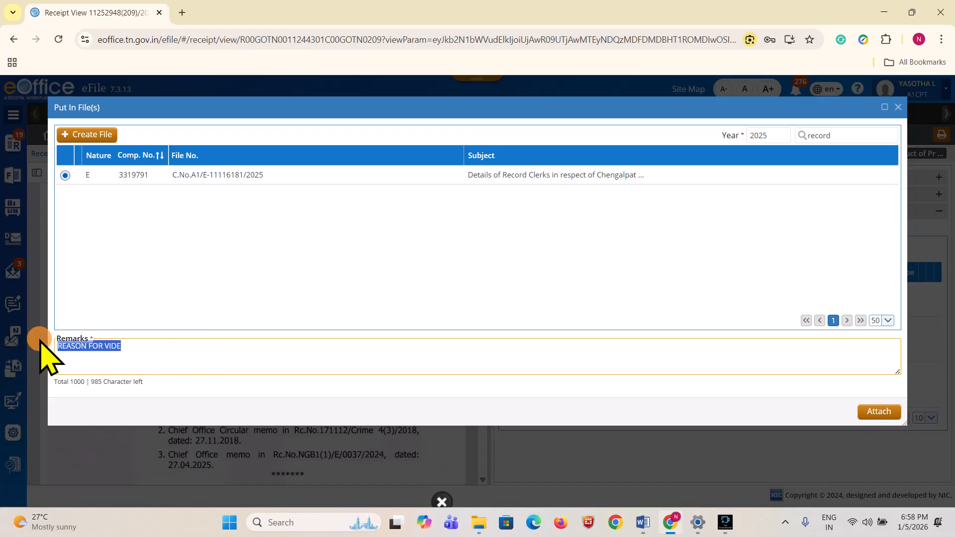
key(BackSpace)
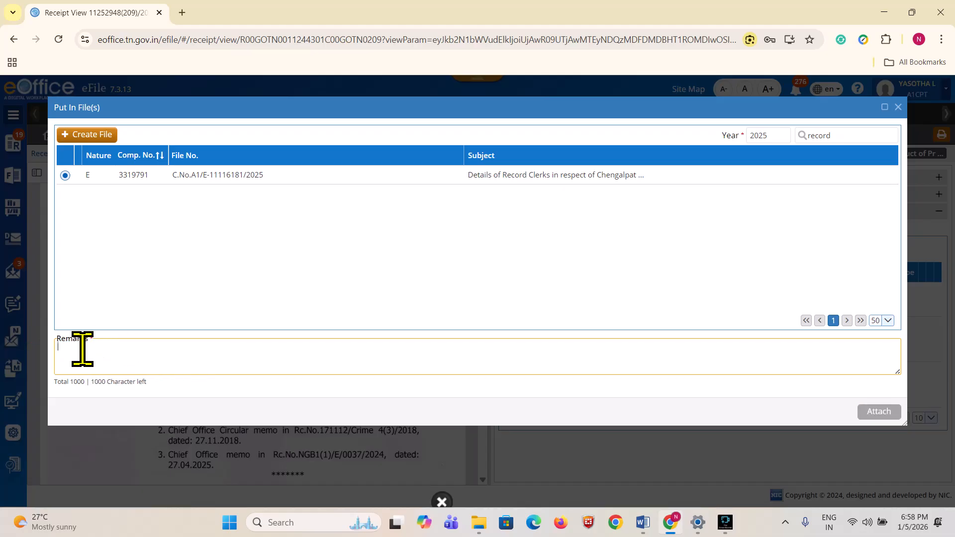
- Enter the remark "REASON" and attach the receipt to the selected file
text(D)
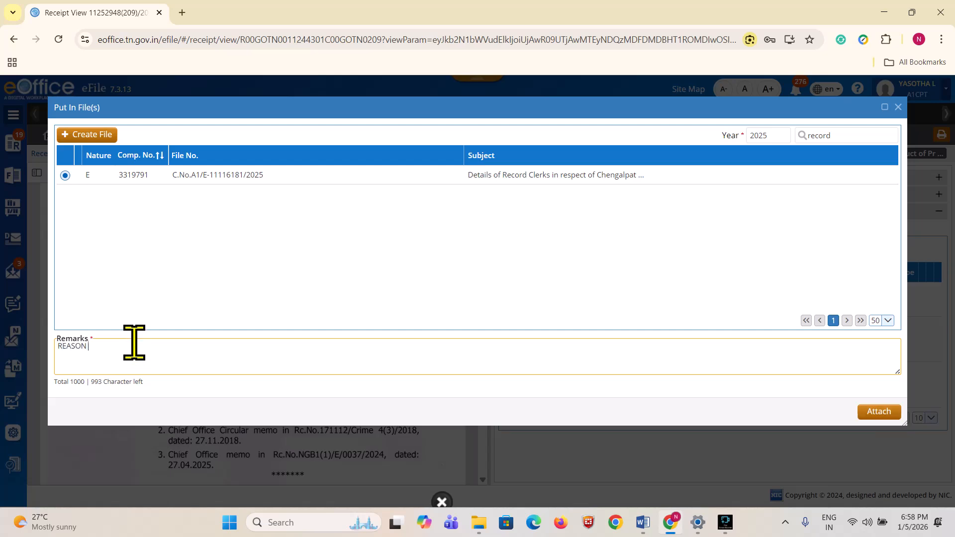
click(879, 412)
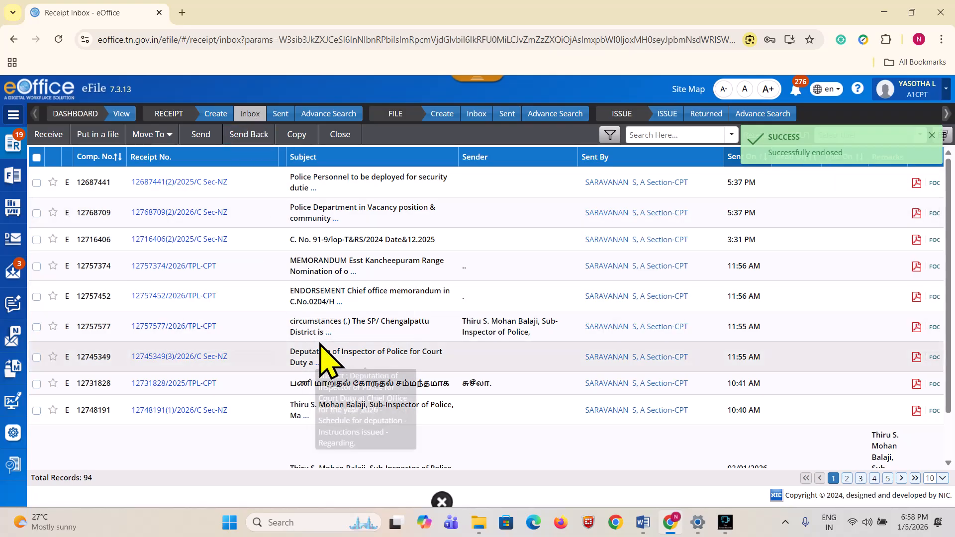
- Look through the receipt inbox, then open receipt 12748191/2026/C Sec-NZ and view its document
scroll(319, 398, down, 2)
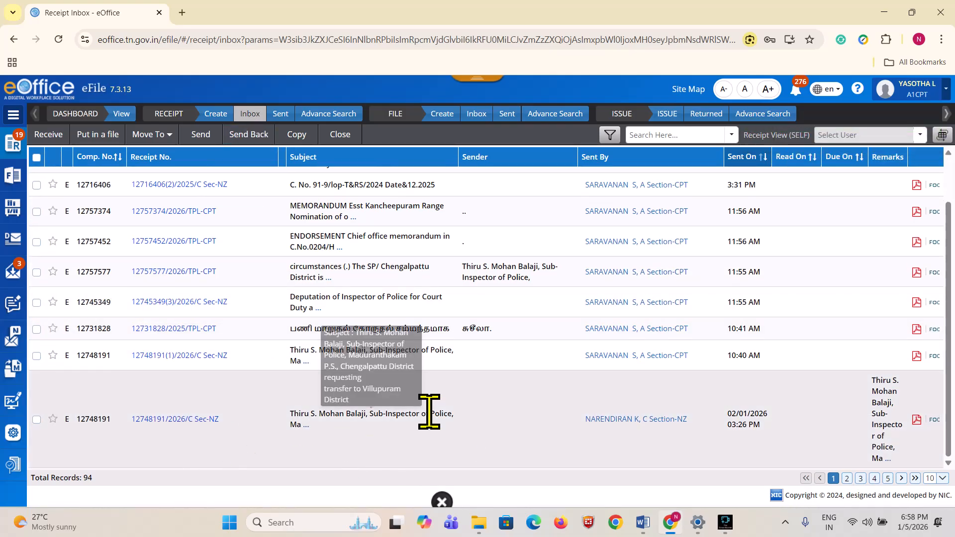
scroll(302, 426, up, 1)
scroll(302, 427, up, 2)
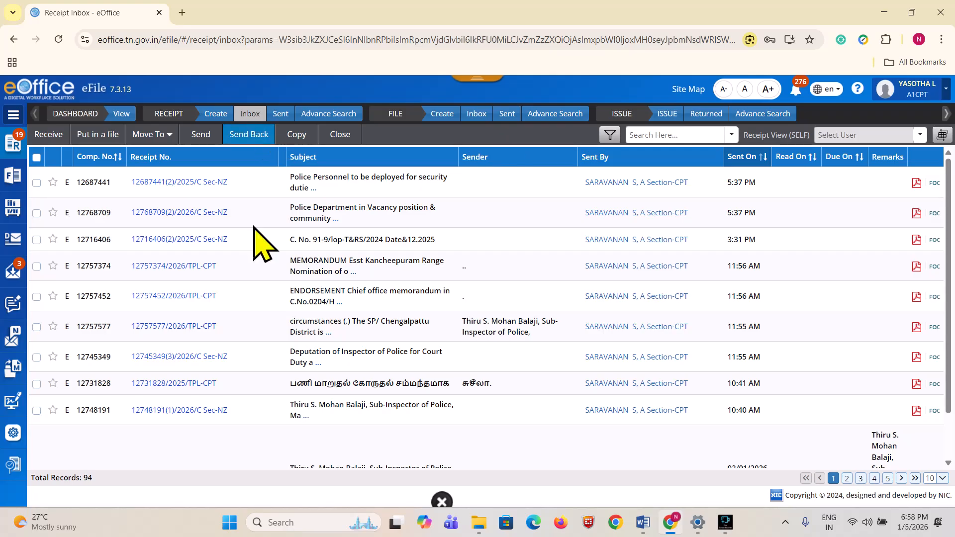
scroll(166, 405, down, 2)
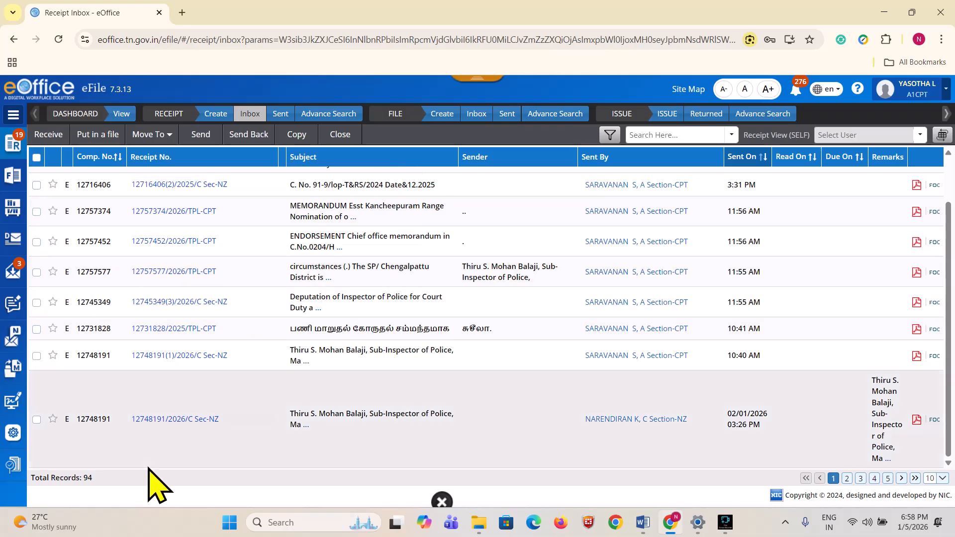
click(175, 419)
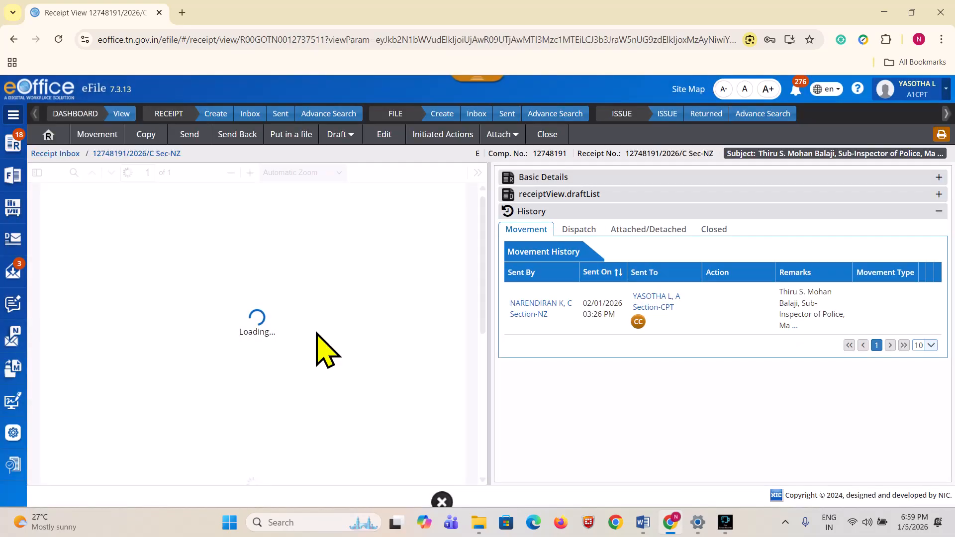
scroll(269, 365, down, 6)
scroll(271, 383, up, 6)
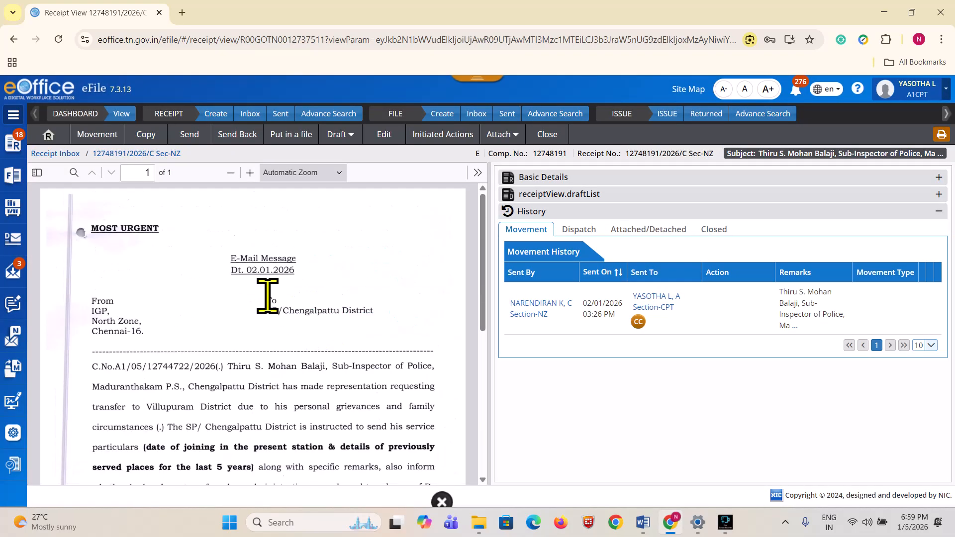
- Start putting this receipt in a file and browse the available files of year 2025
click(291, 135)
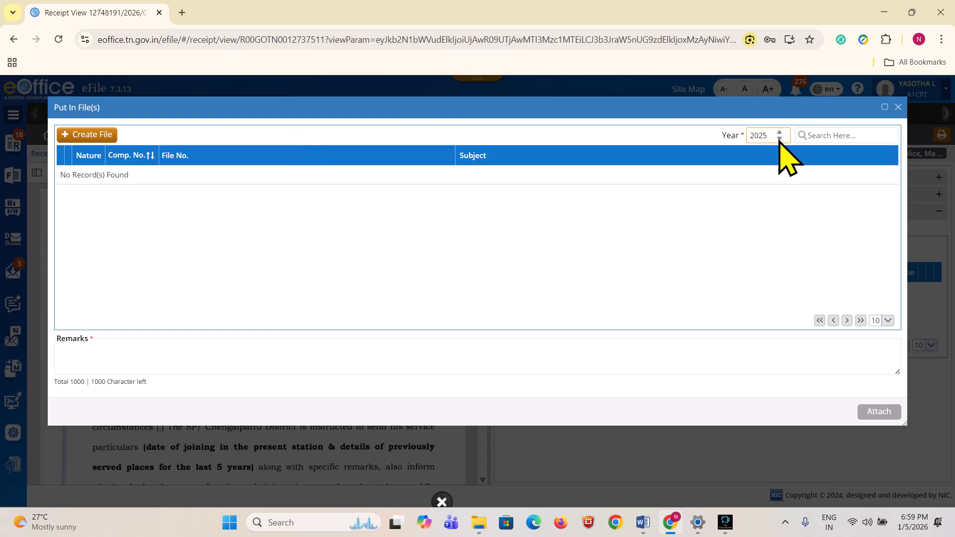
click(837, 134)
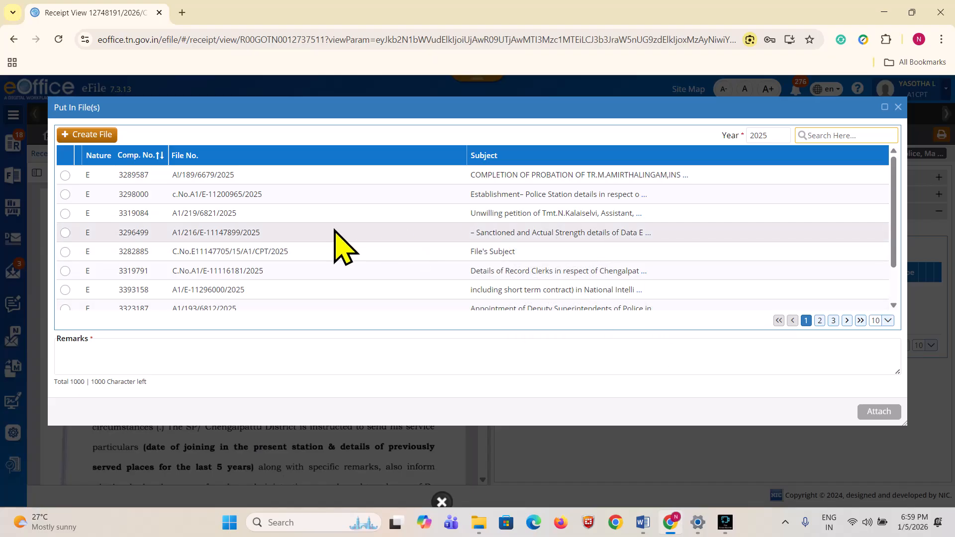
scroll(341, 252, down, 3)
scroll(337, 279, up, 3)
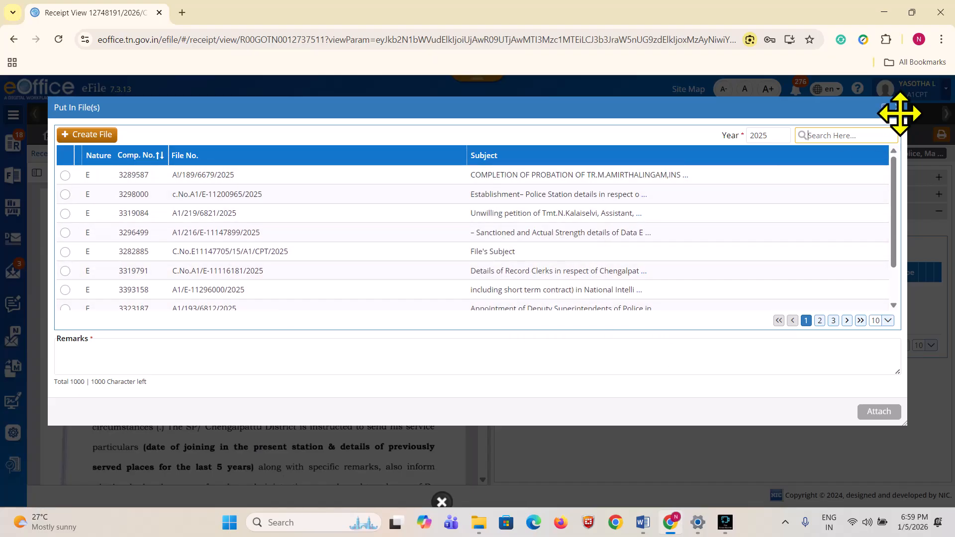
click(899, 108)
click(290, 139)
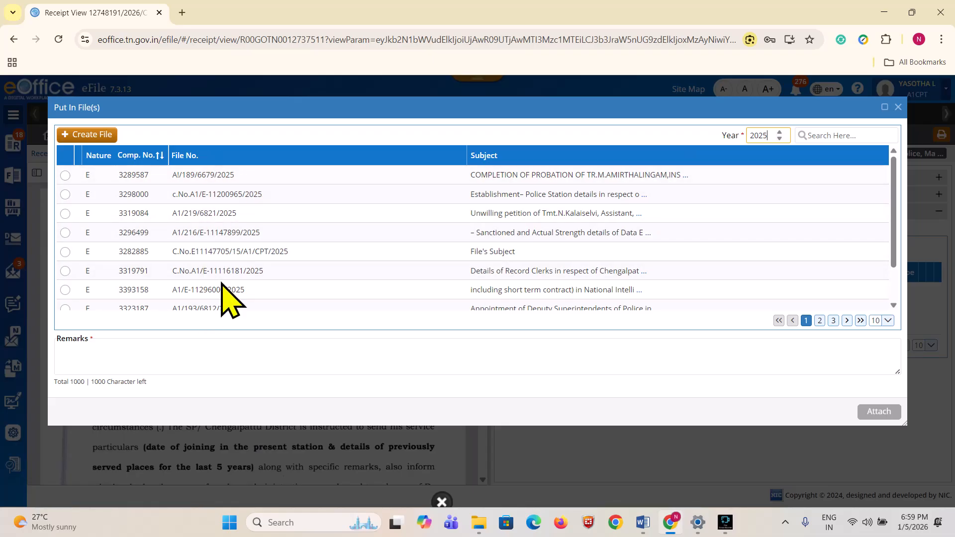
click(899, 108)
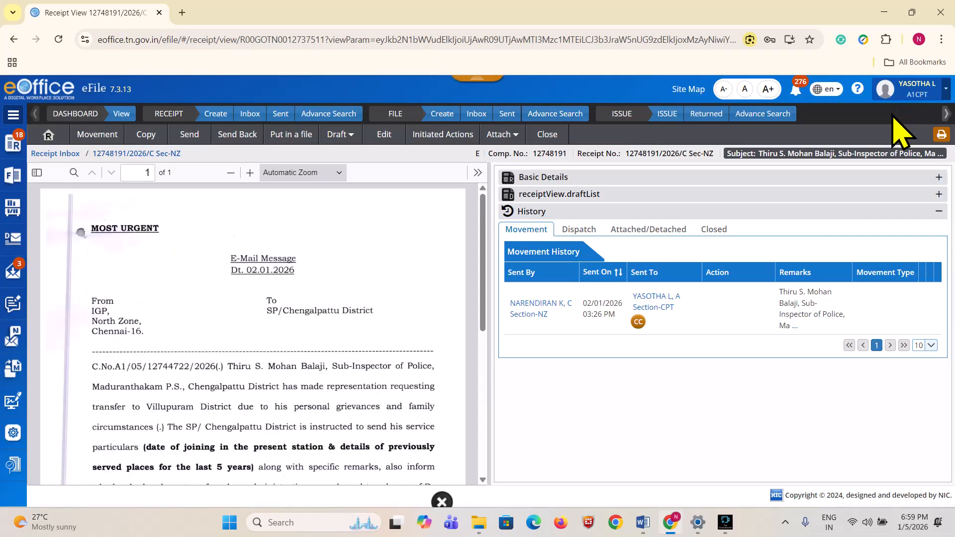
- Examine the file inbox, the list of created files and the receipt inbox to see where existing files are kept
click(475, 120)
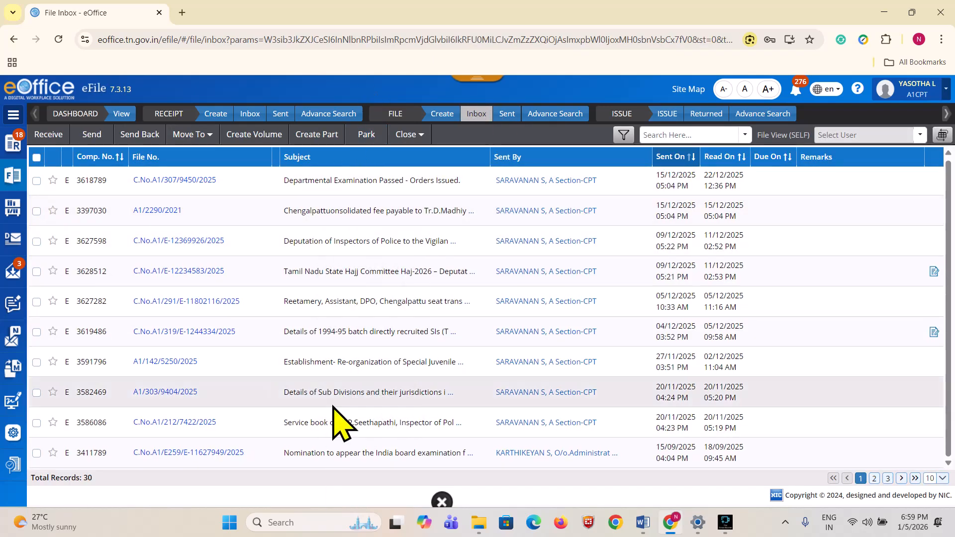
click(12, 177)
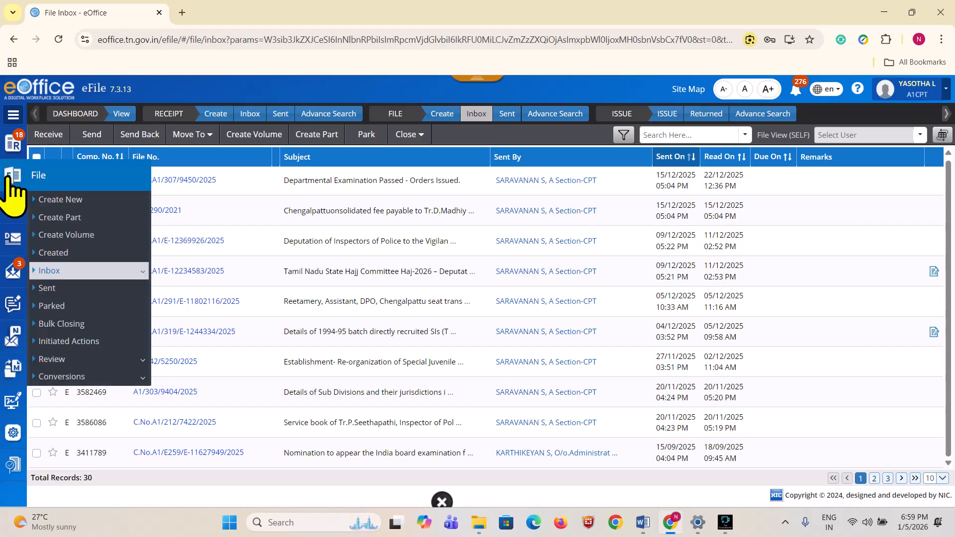
click(76, 253)
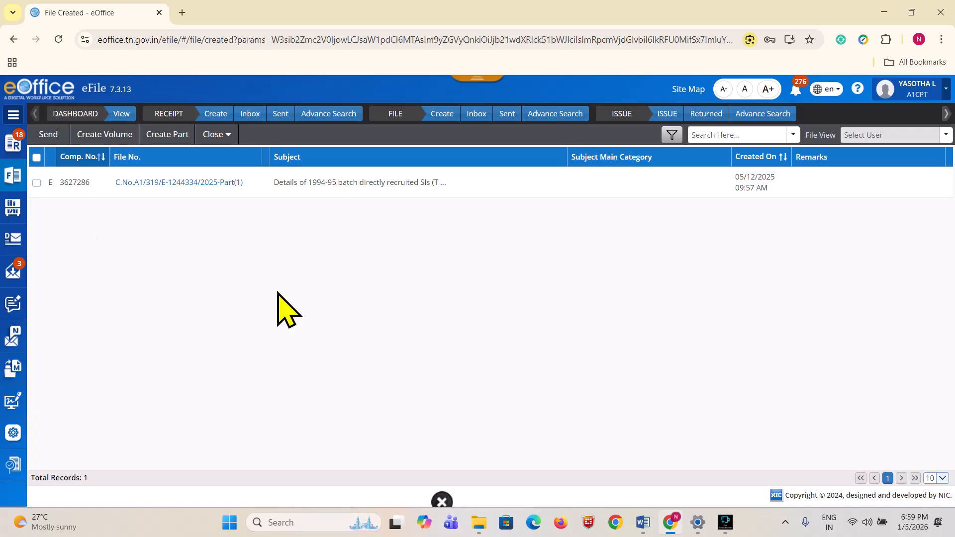
click(250, 119)
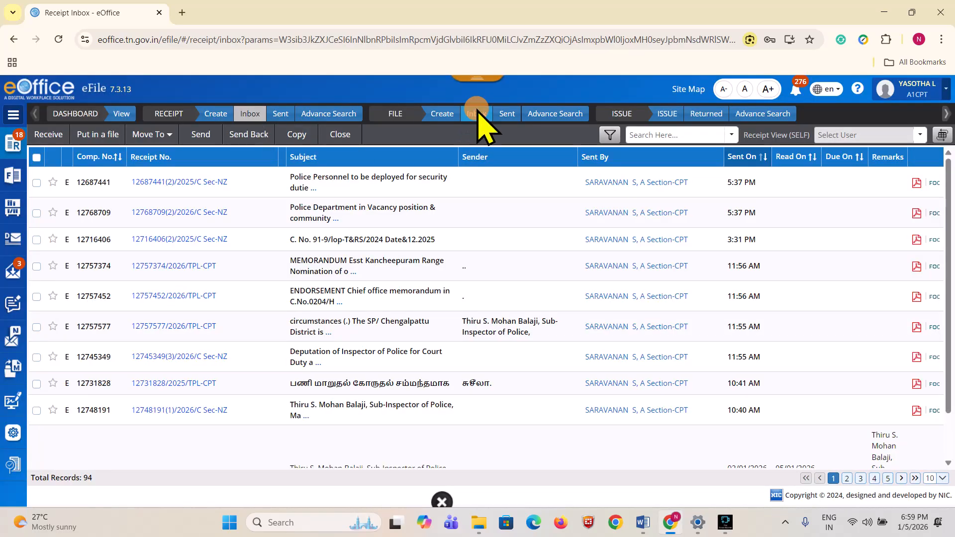
click(478, 115)
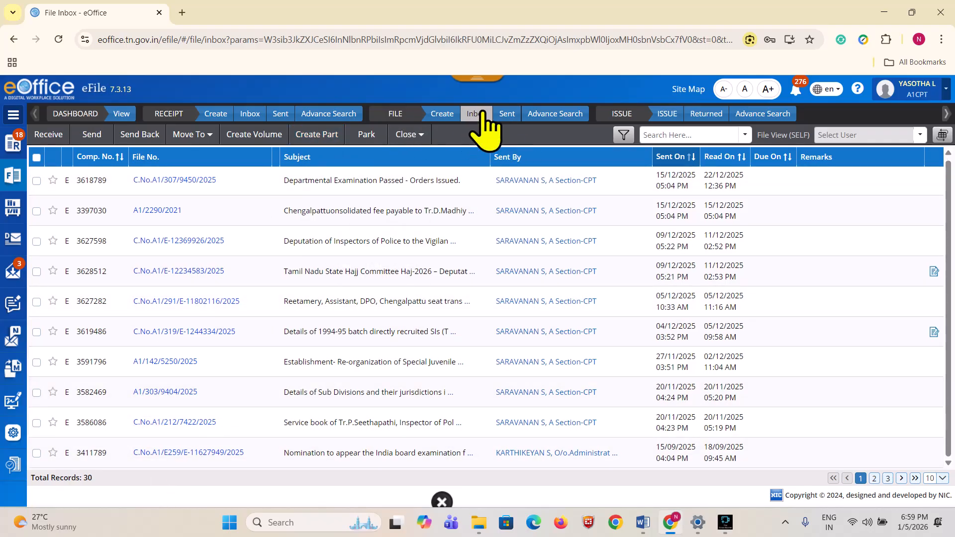
mouse_move(15, 177)
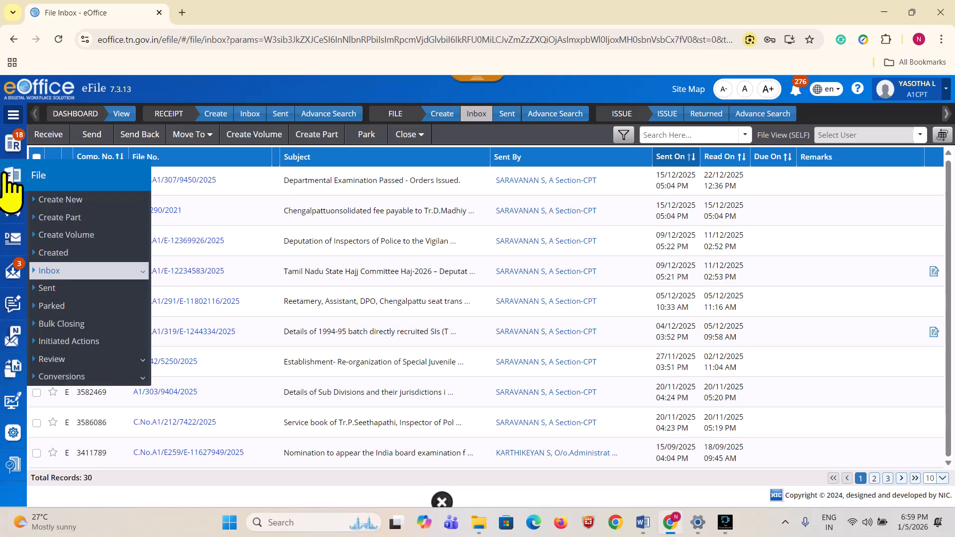
click(56, 253)
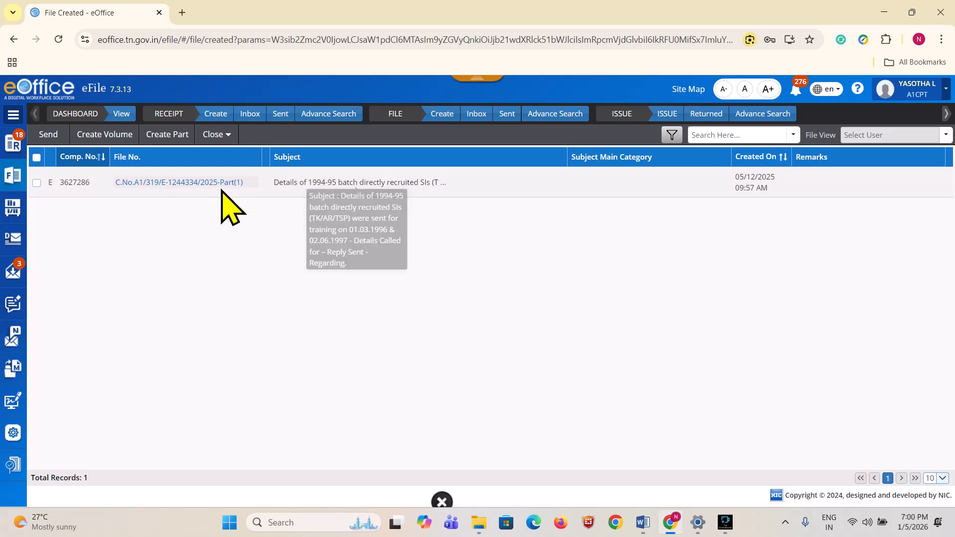
- Return to the file inbox and search it for "record"
click(482, 118)
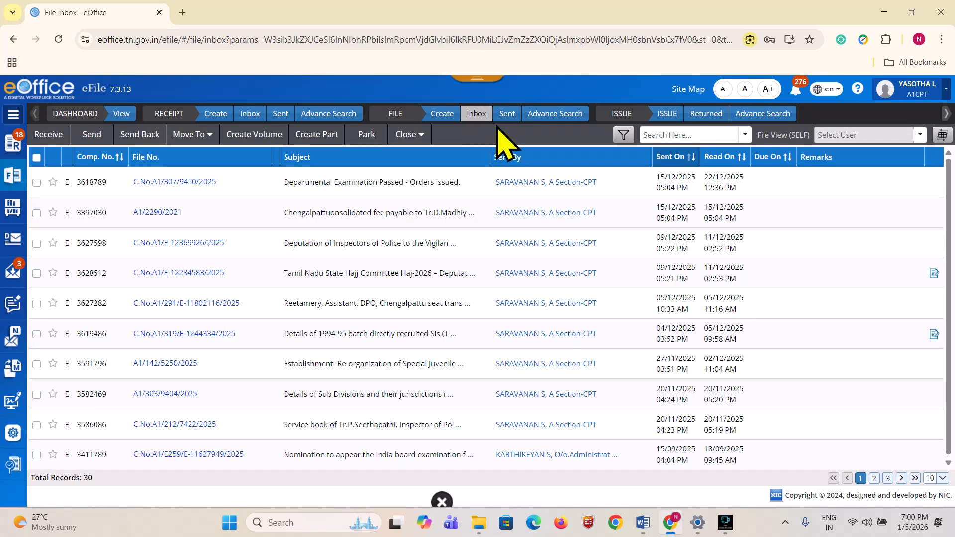
text(record)
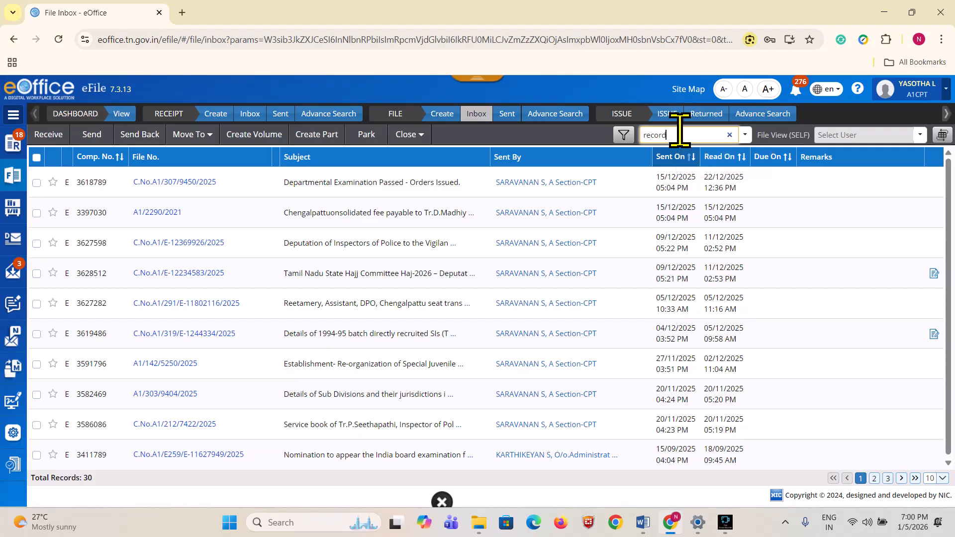
key(Return)
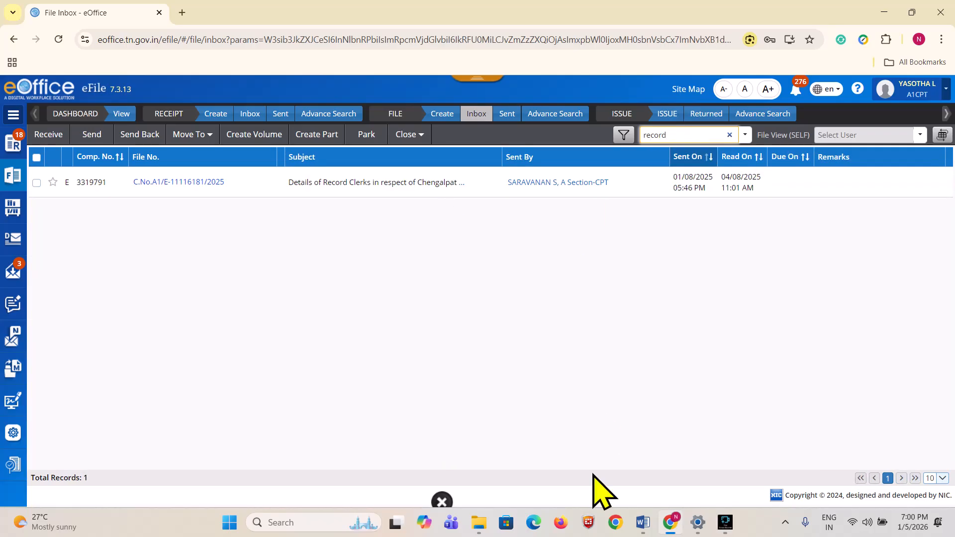
- Switch to the Word document eOffice.doc, append "- DETACH" to the end of the video title and select the word DETACH
click(642, 522)
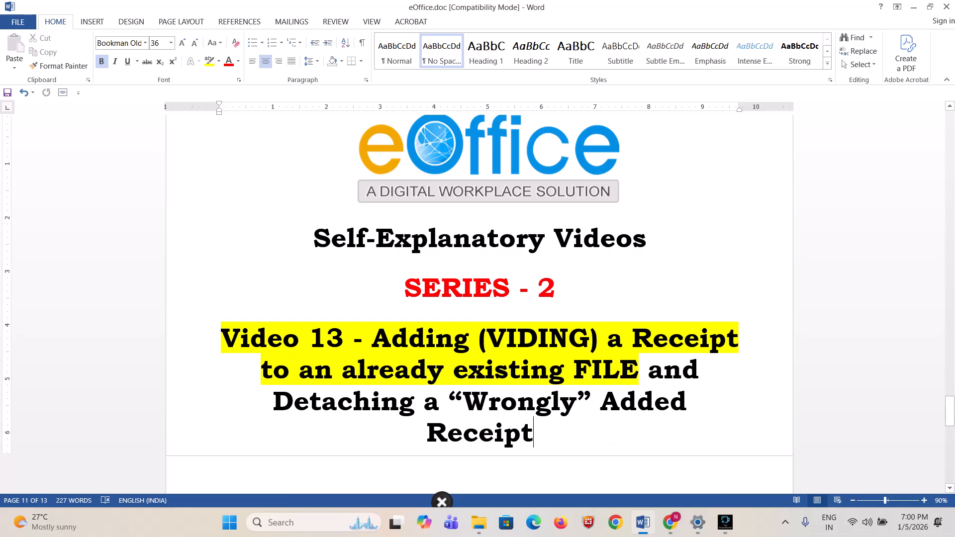
text(- DETACH)
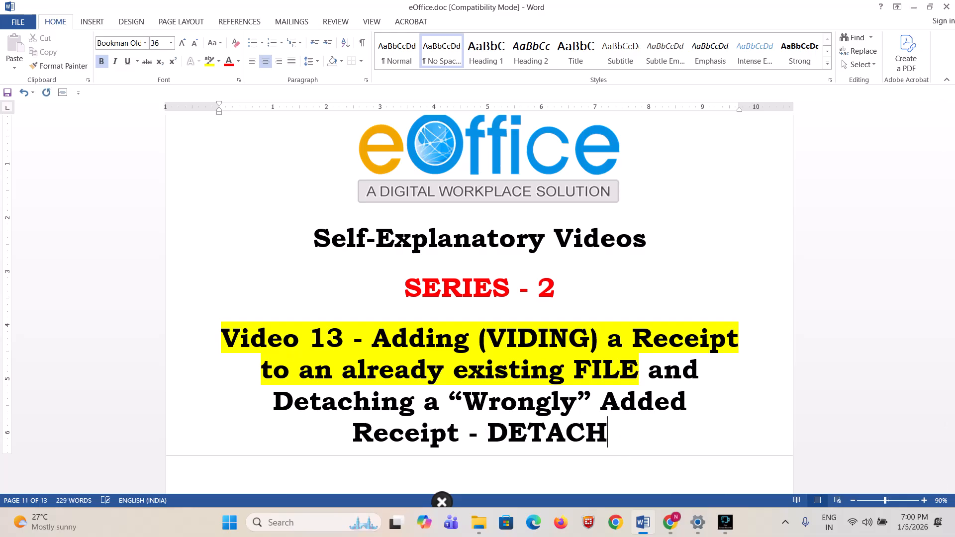
double_click(573, 448)
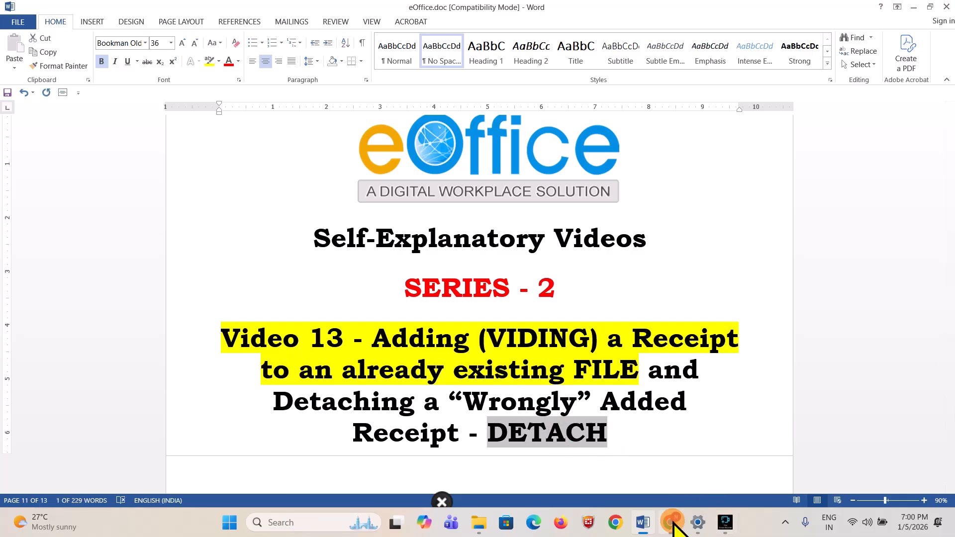
- Switch back to eFile in Chrome, reload the file inbox and clear the "record" search text
click(673, 522)
click(475, 116)
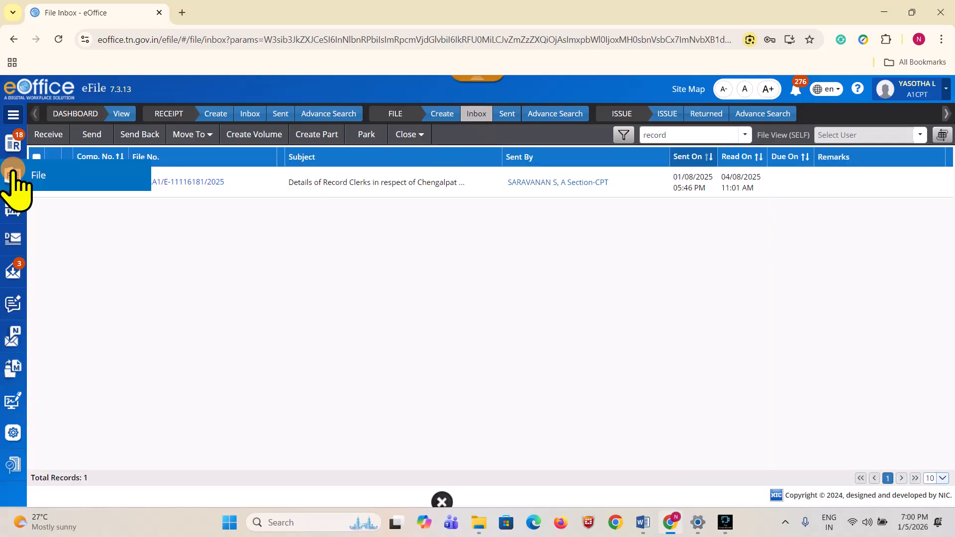
click(467, 109)
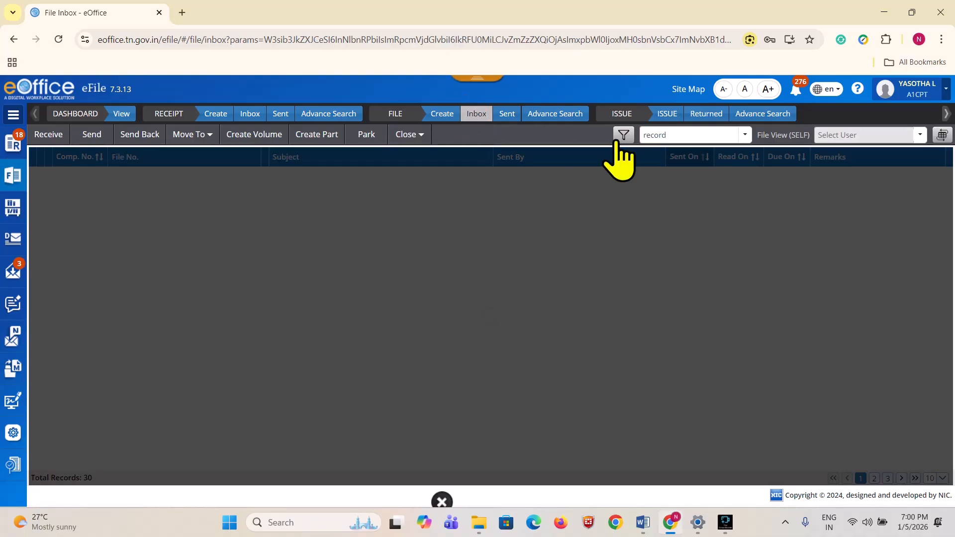
click(679, 140)
key(BackSpace)
key(BackSpace)
key(BackSpace)
key(BackSpace)
key(BackSpace)
key(BackSpace)
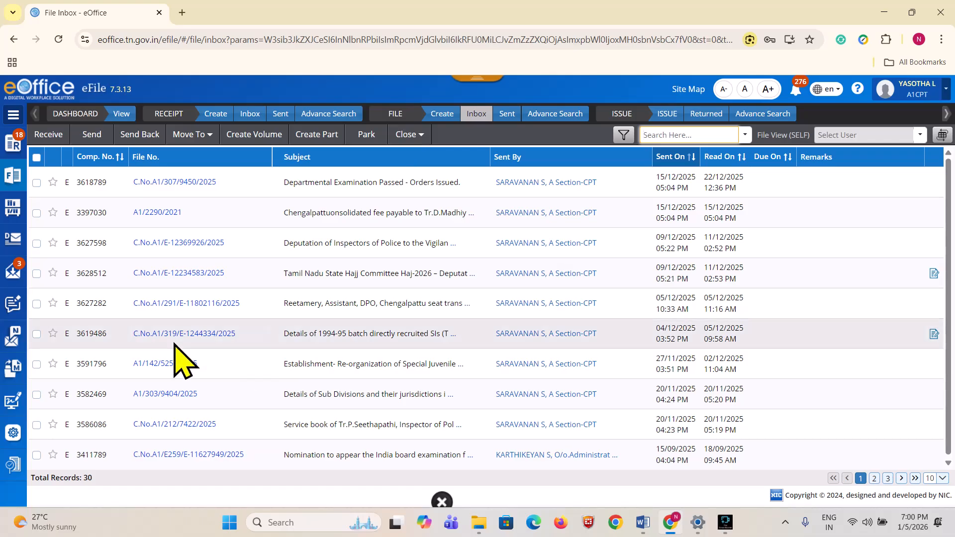
- Search the file inbox for "record" and open file C.No.A1/E-11116181/2025
click(682, 135)
text(re)
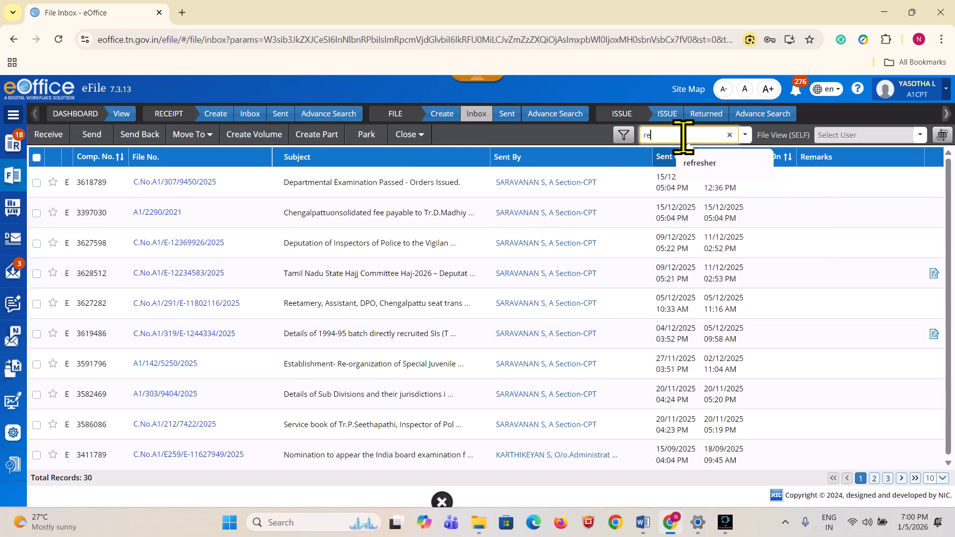
text(cord)
key(Return)
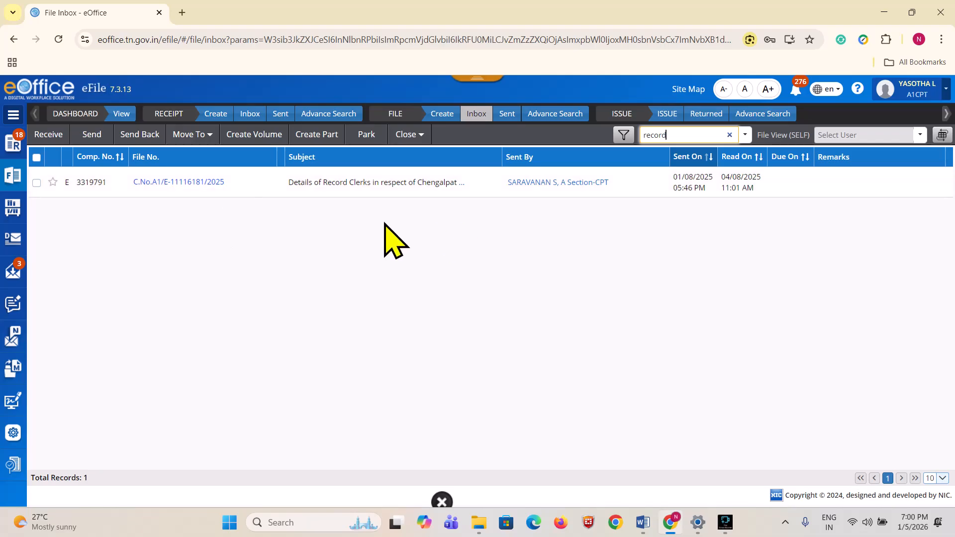
click(185, 182)
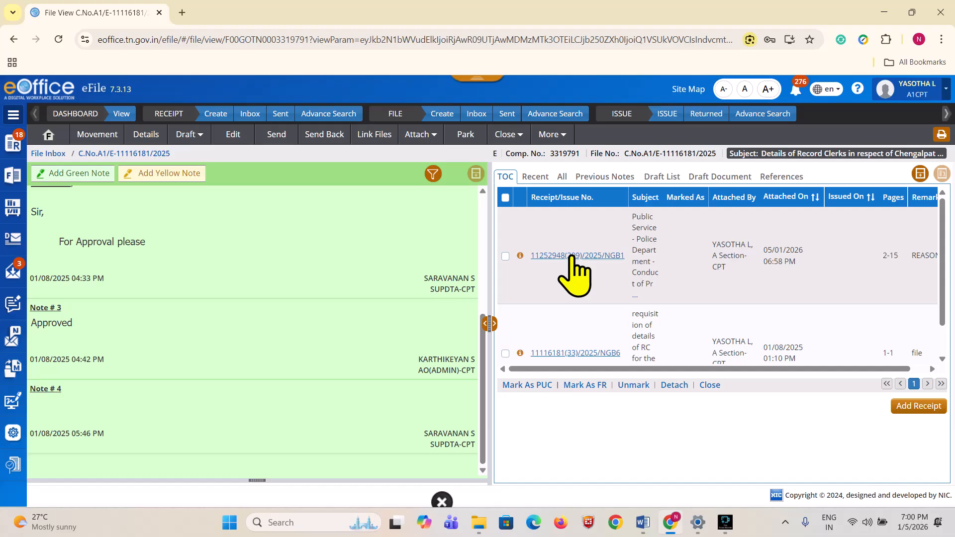
click(505, 256)
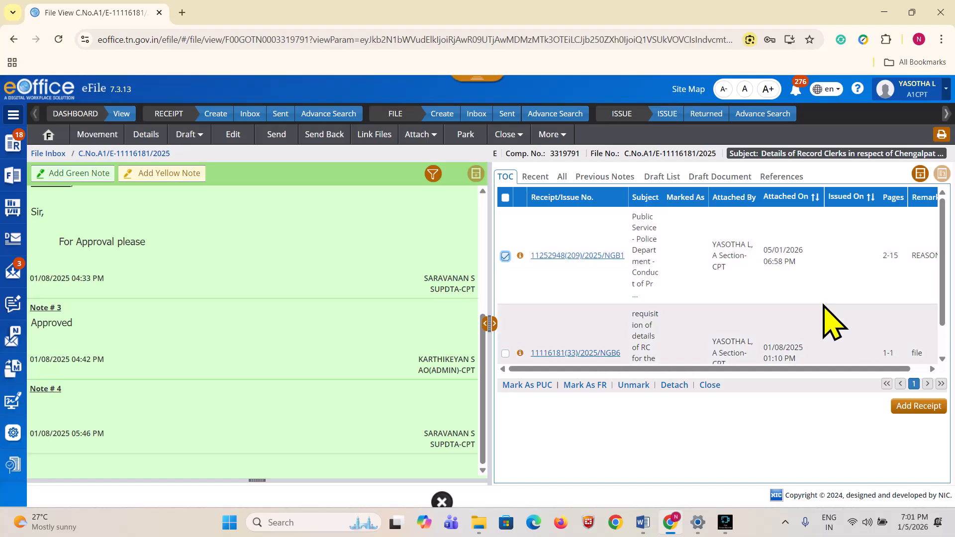
click(676, 386)
click(408, 140)
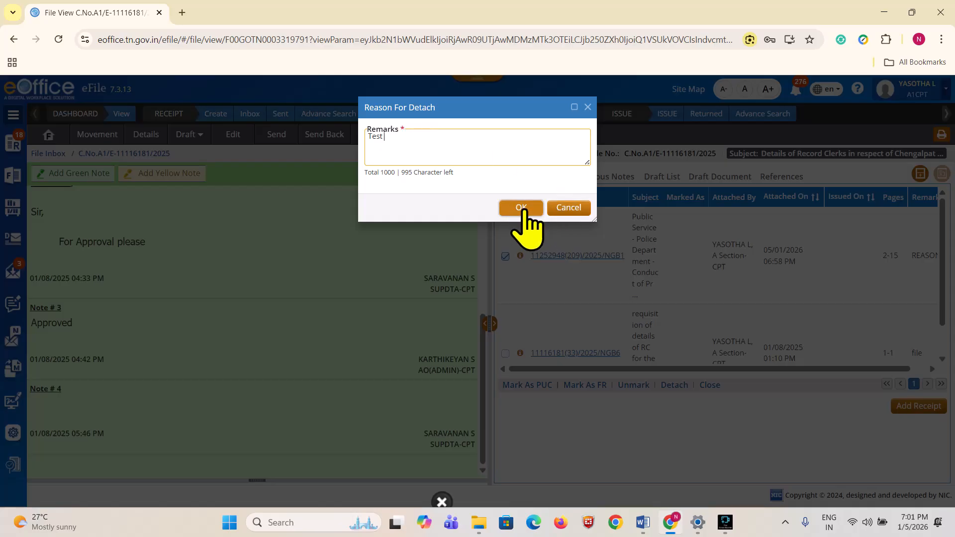
click(522, 209)
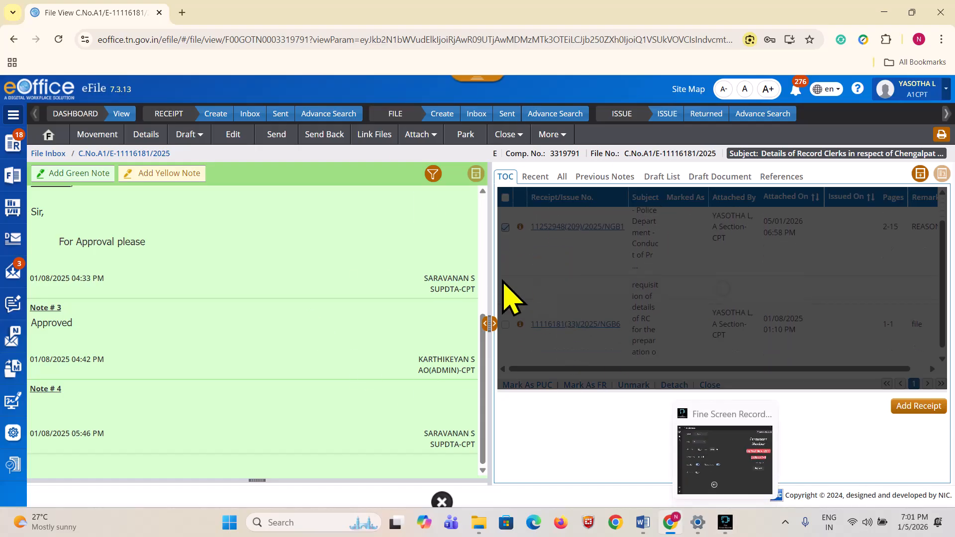
double_click(383, 21)
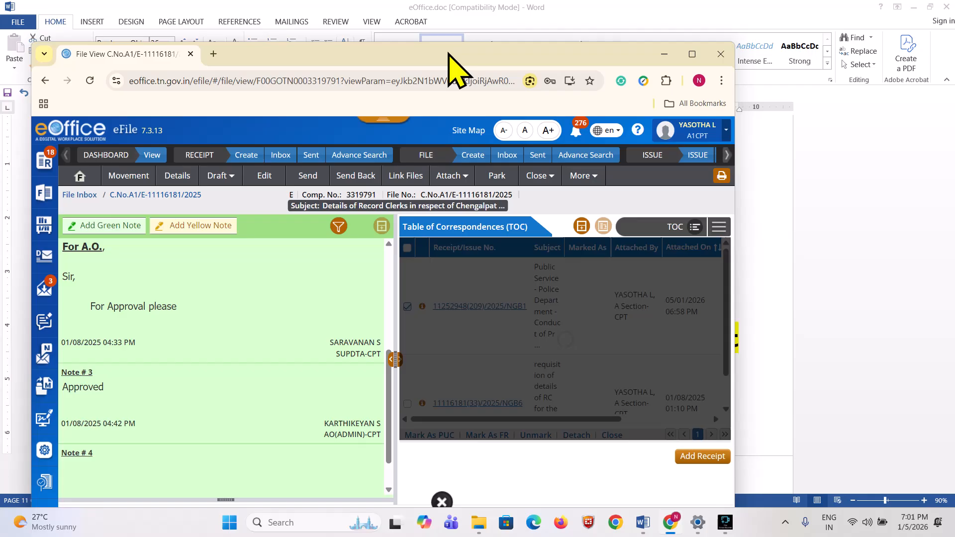
double_click(408, 54)
click(727, 522)
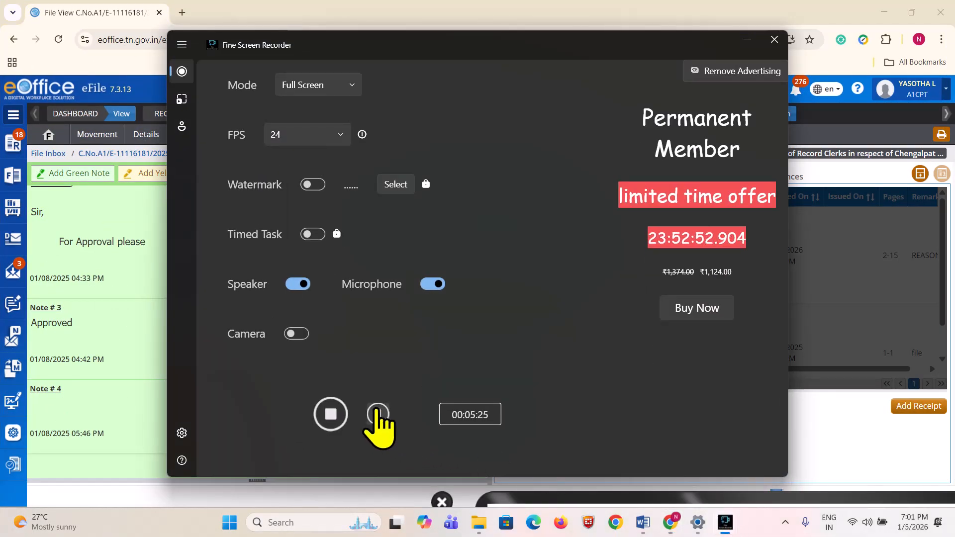
click(747, 40)
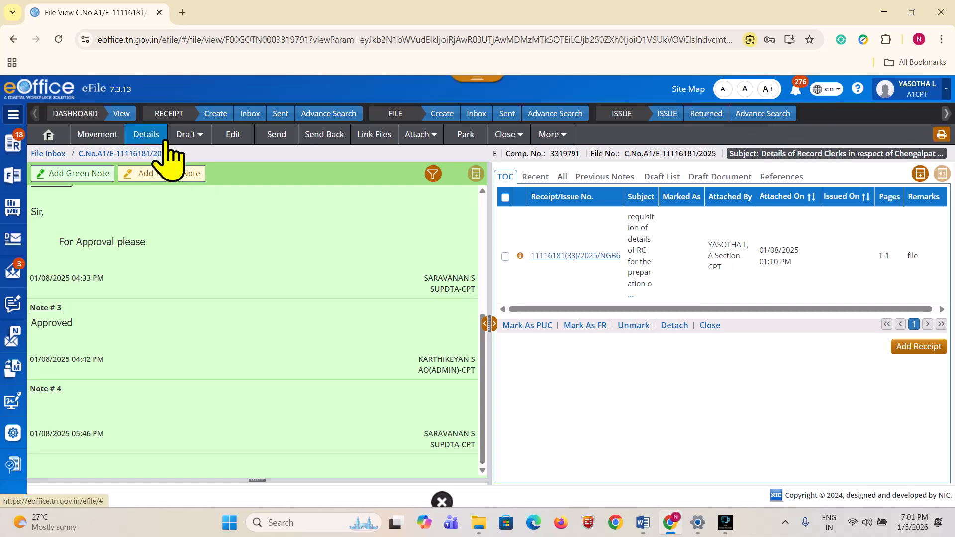
- Open the receipt inbox and look through its list for the detached receipt
click(247, 114)
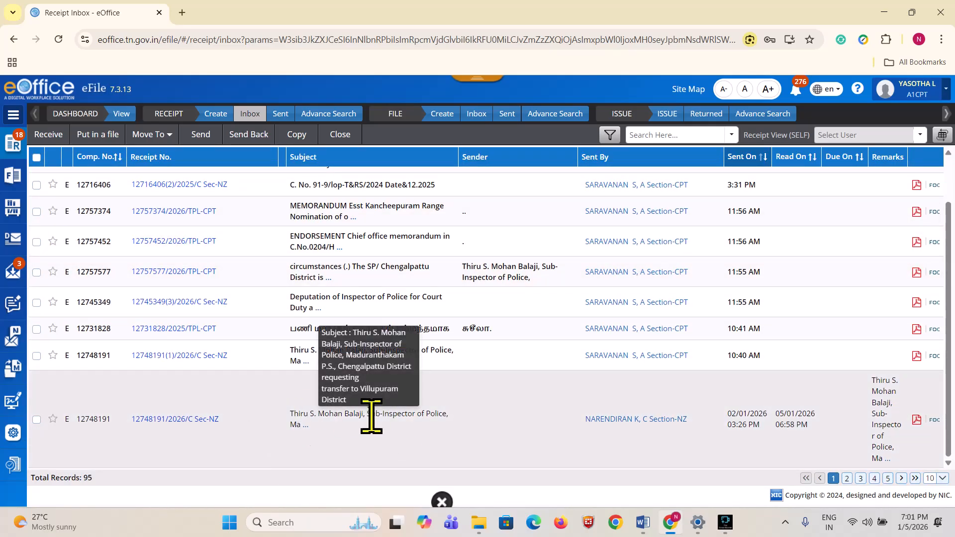
scroll(442, 412, up, 1)
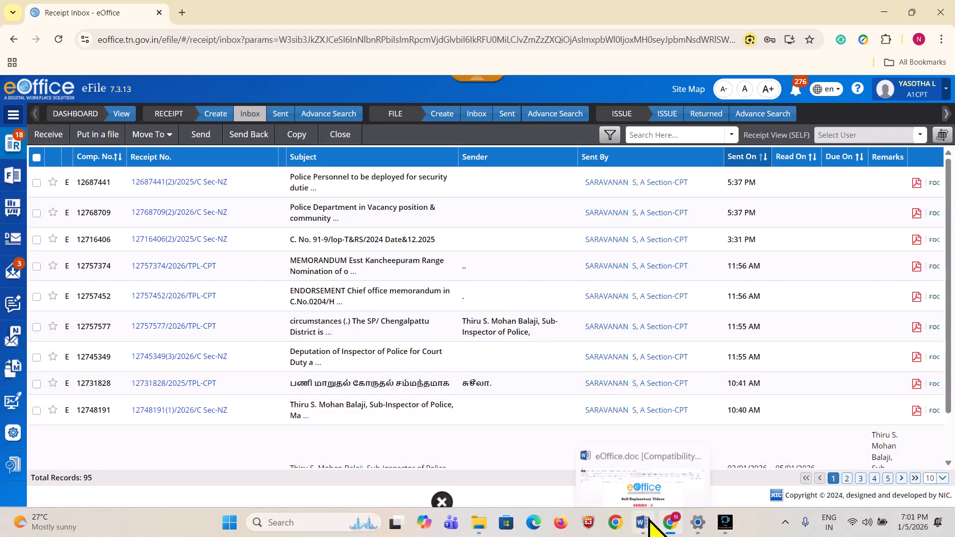
click(250, 114)
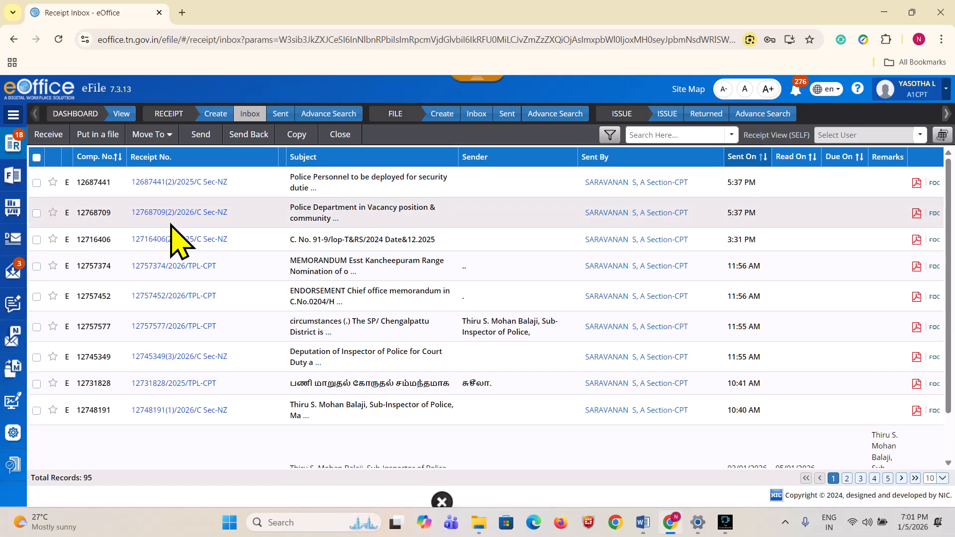
click(478, 114)
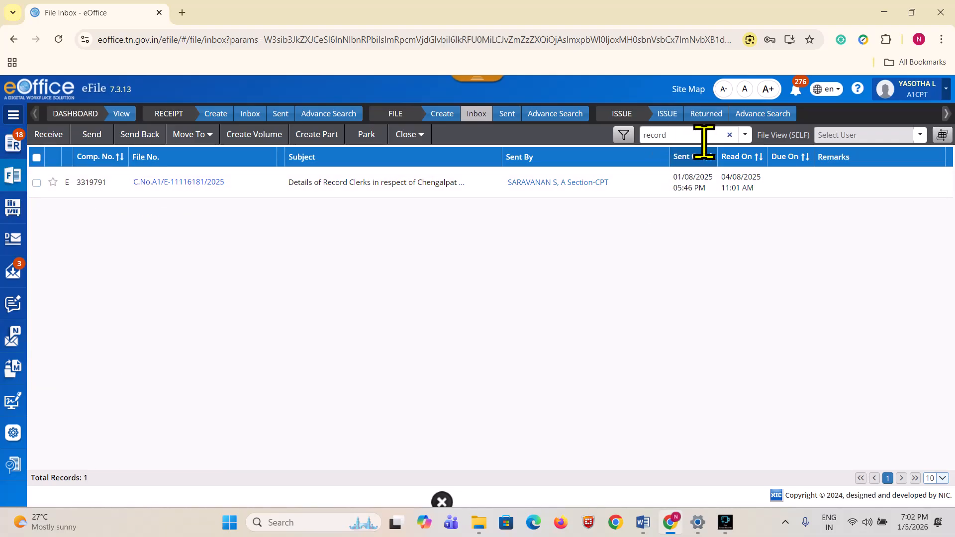
click(192, 183)
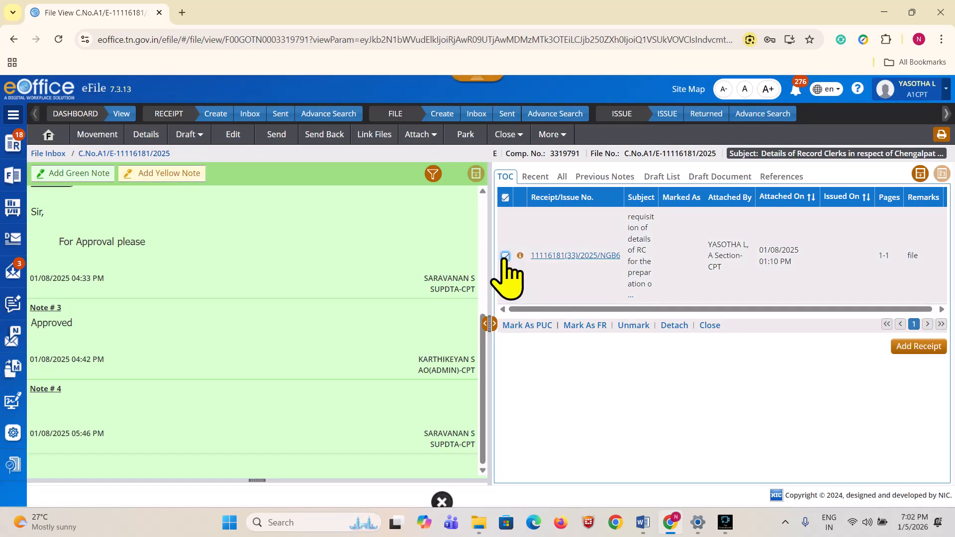
click(674, 326)
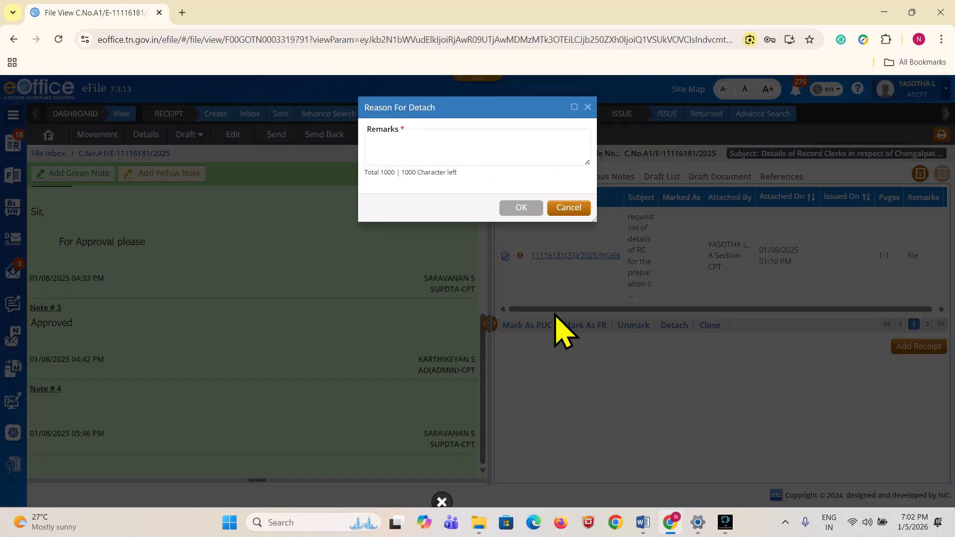
click(569, 208)
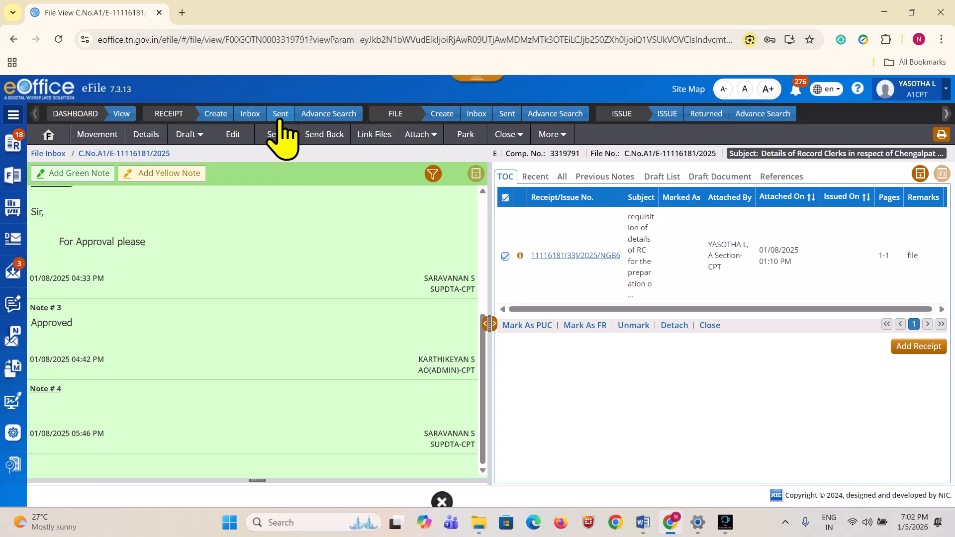
click(257, 115)
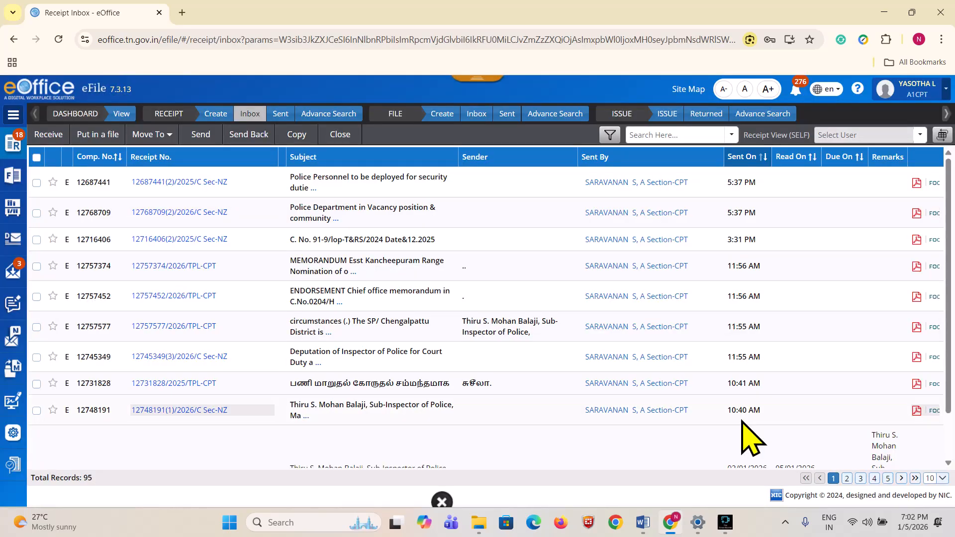
- Switch to eOffice.doc in Word and review the Video 13 title, marking its number and the words Receipt, existing FILE and DETACH
click(643, 523)
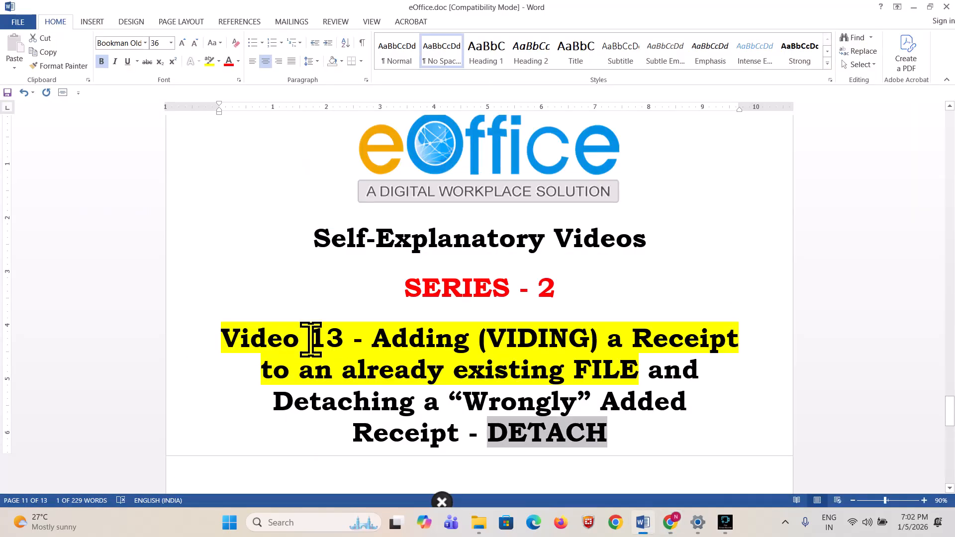
drag(311, 339, 343, 339)
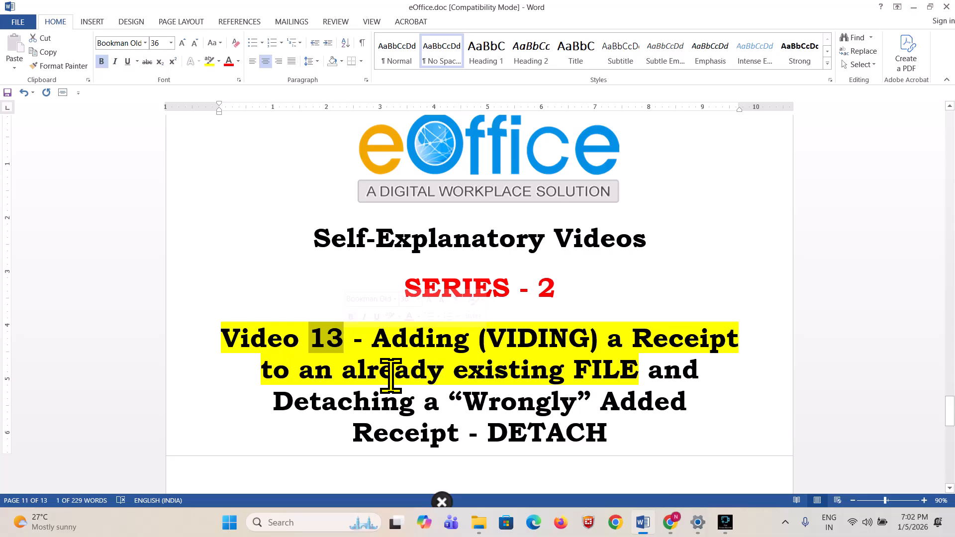
click(552, 314)
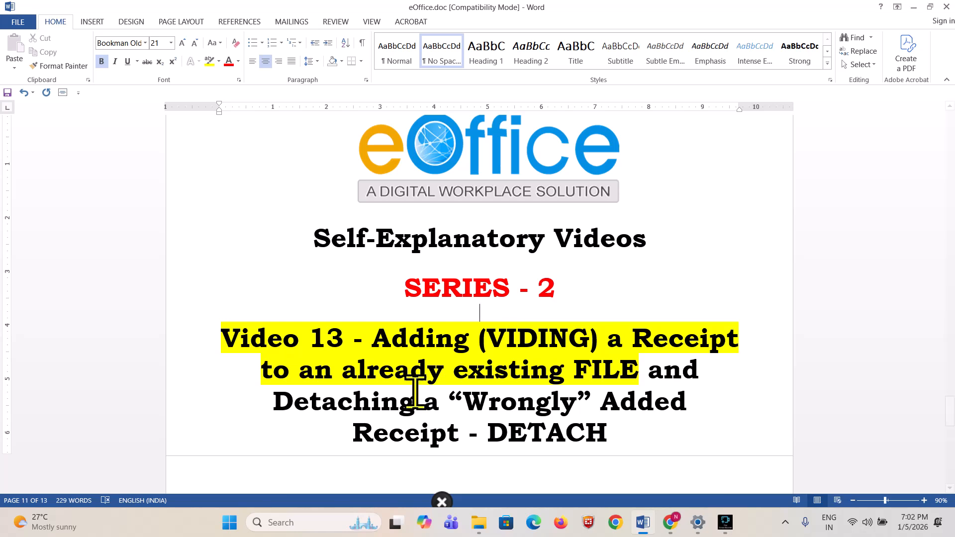
double_click(328, 339)
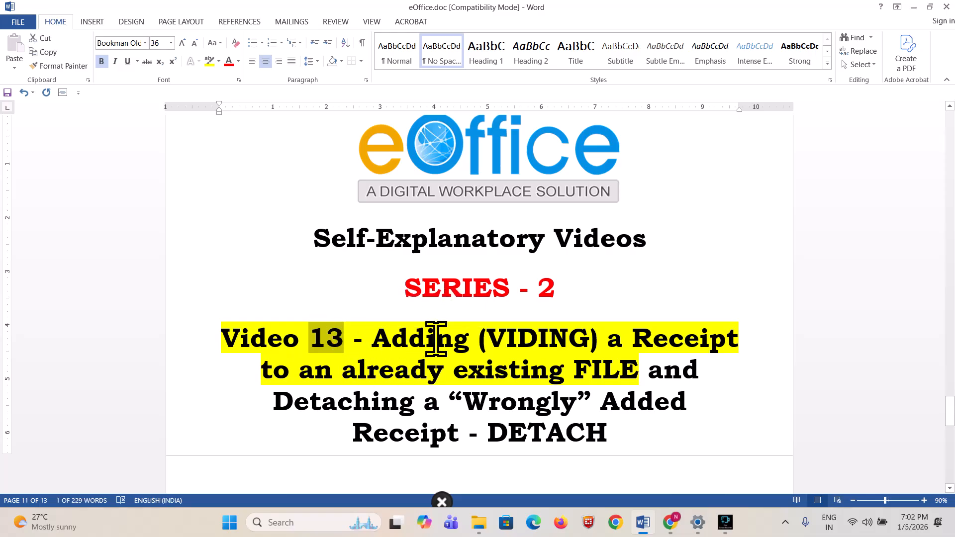
drag(632, 339, 732, 330)
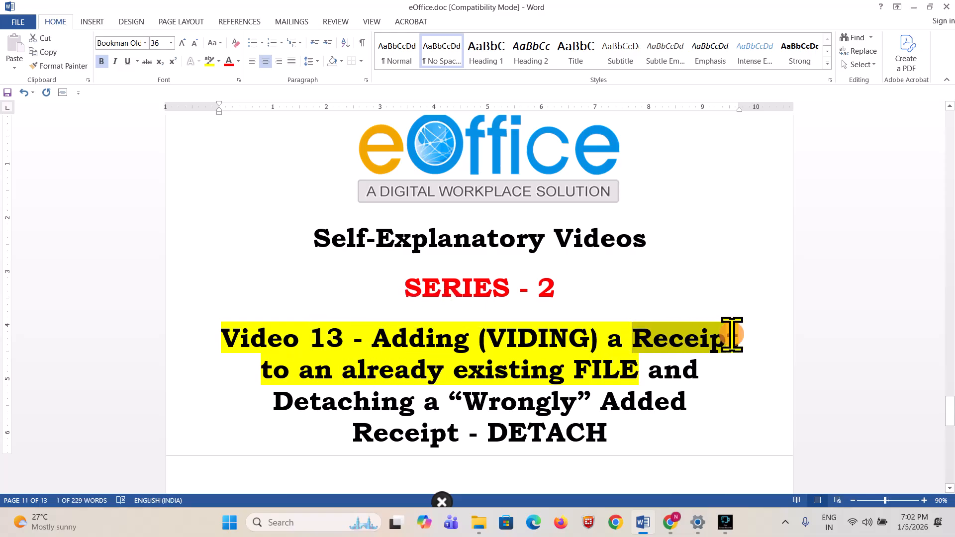
drag(451, 378, 647, 383)
click(683, 428)
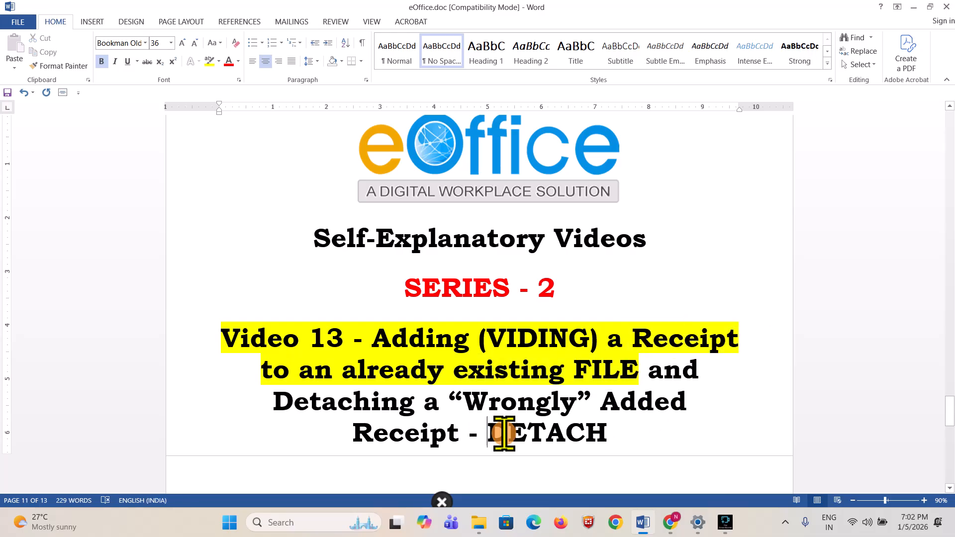
drag(487, 432, 625, 465)
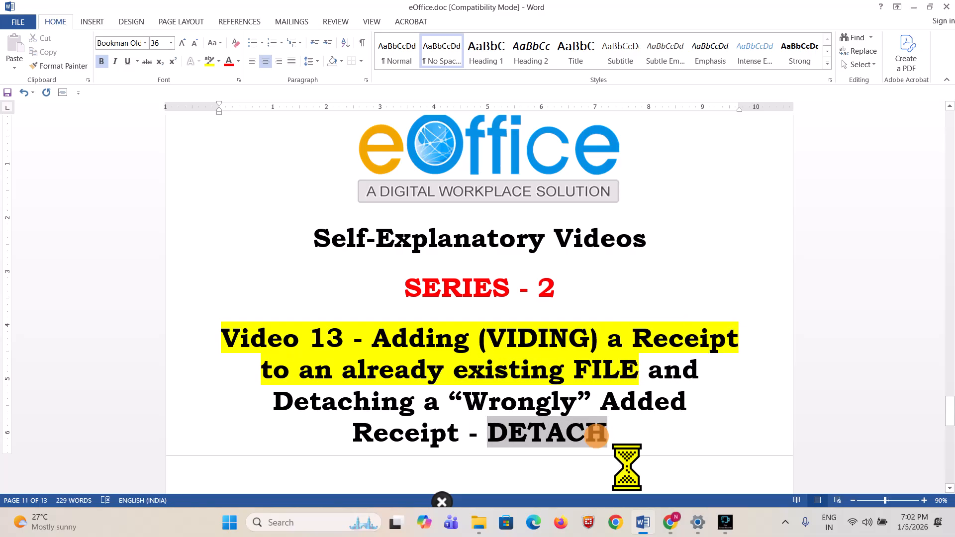
click(531, 434)
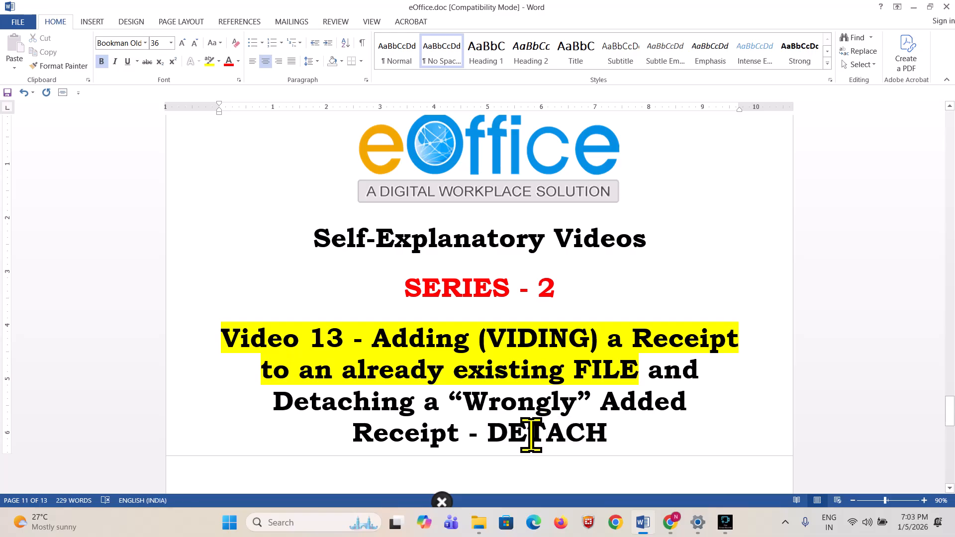
click(725, 523)
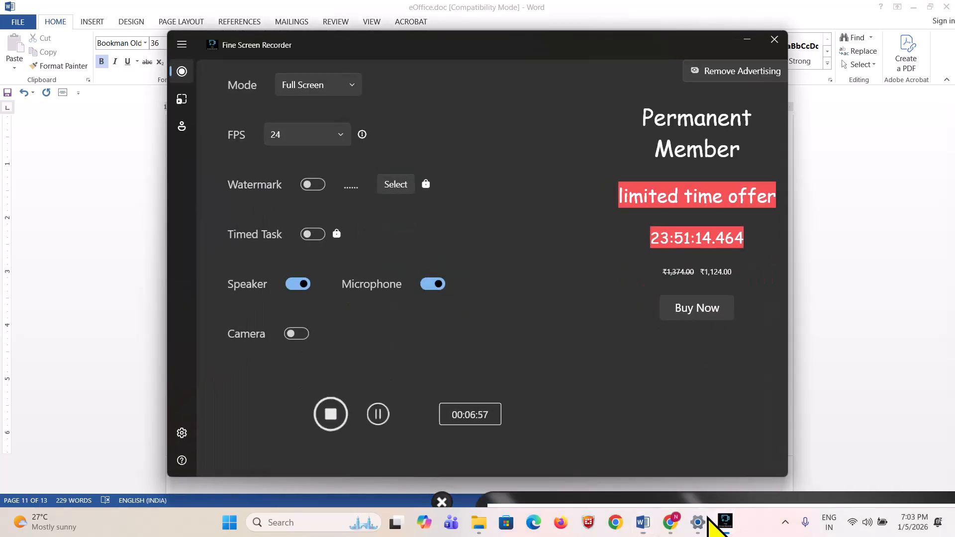